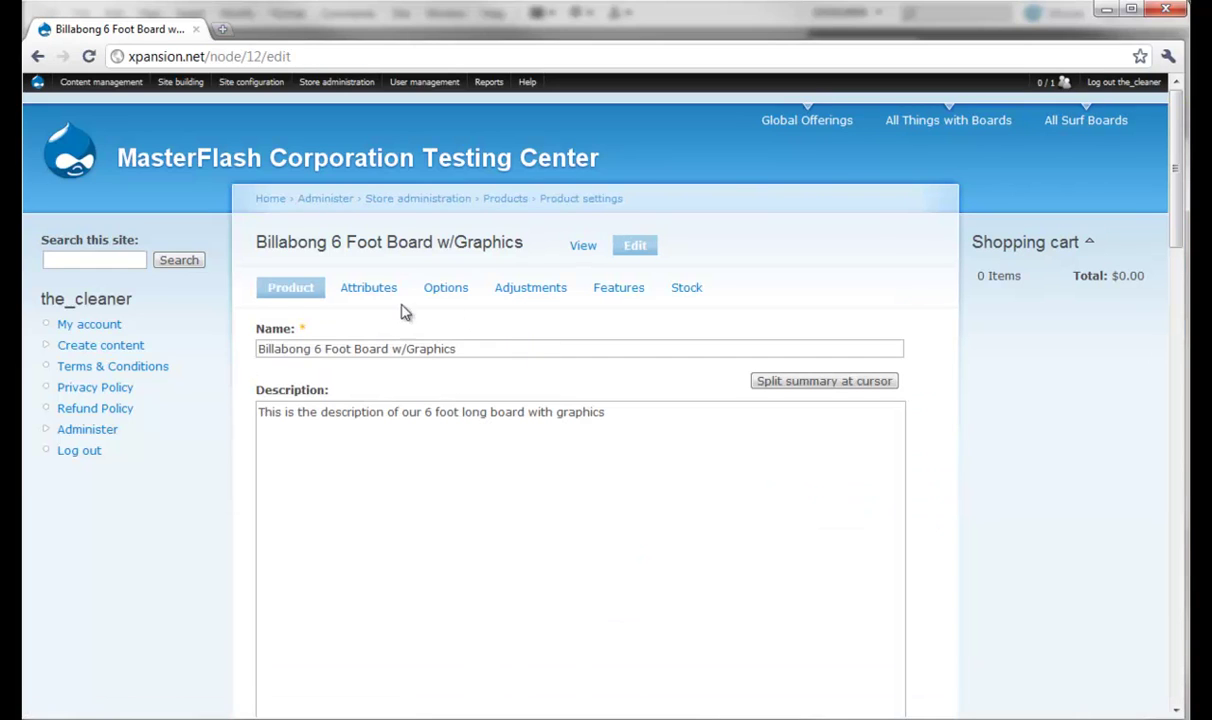
Step: From the product's attributes page, go to the store-wide attributes overview and open the form for adding an attribute
click(368, 291)
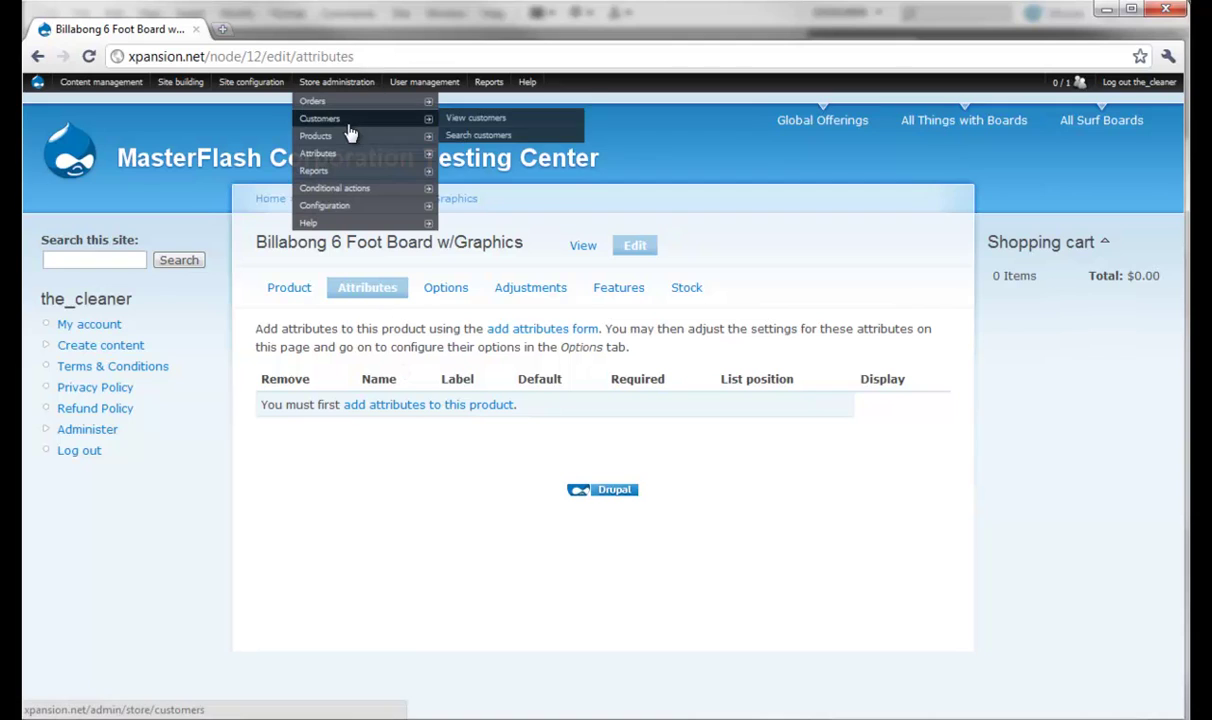
mouse_move(336, 82)
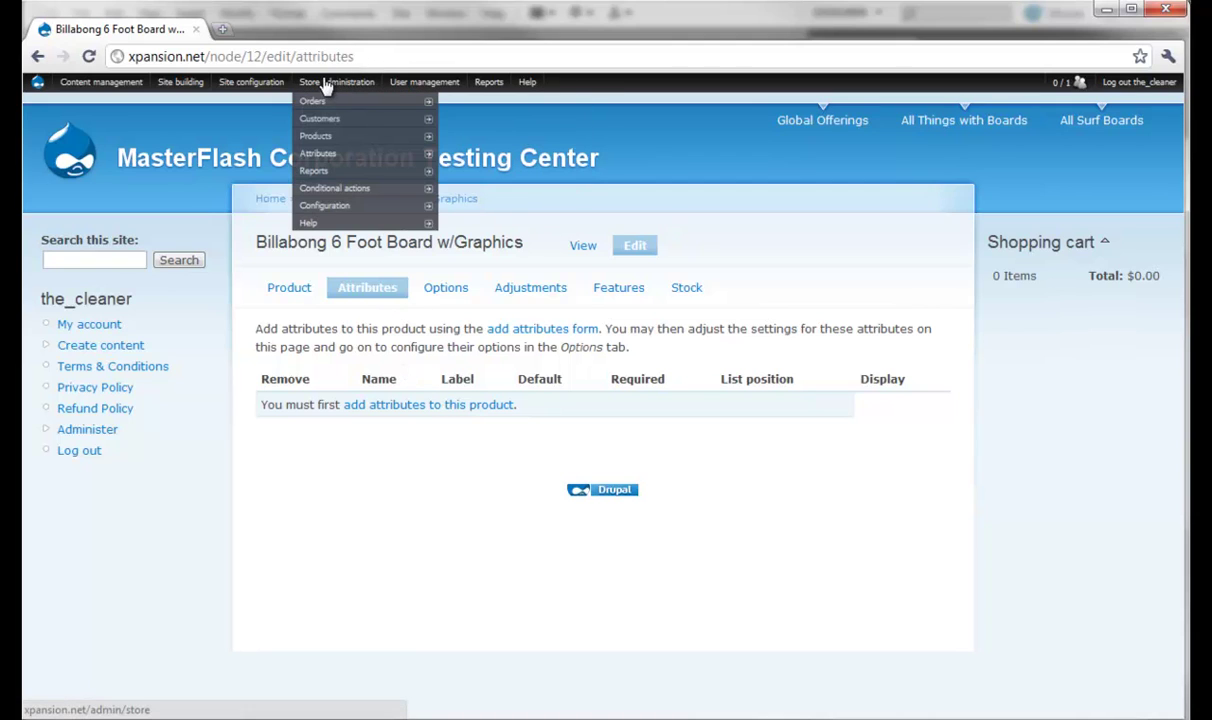
mouse_move(318, 120)
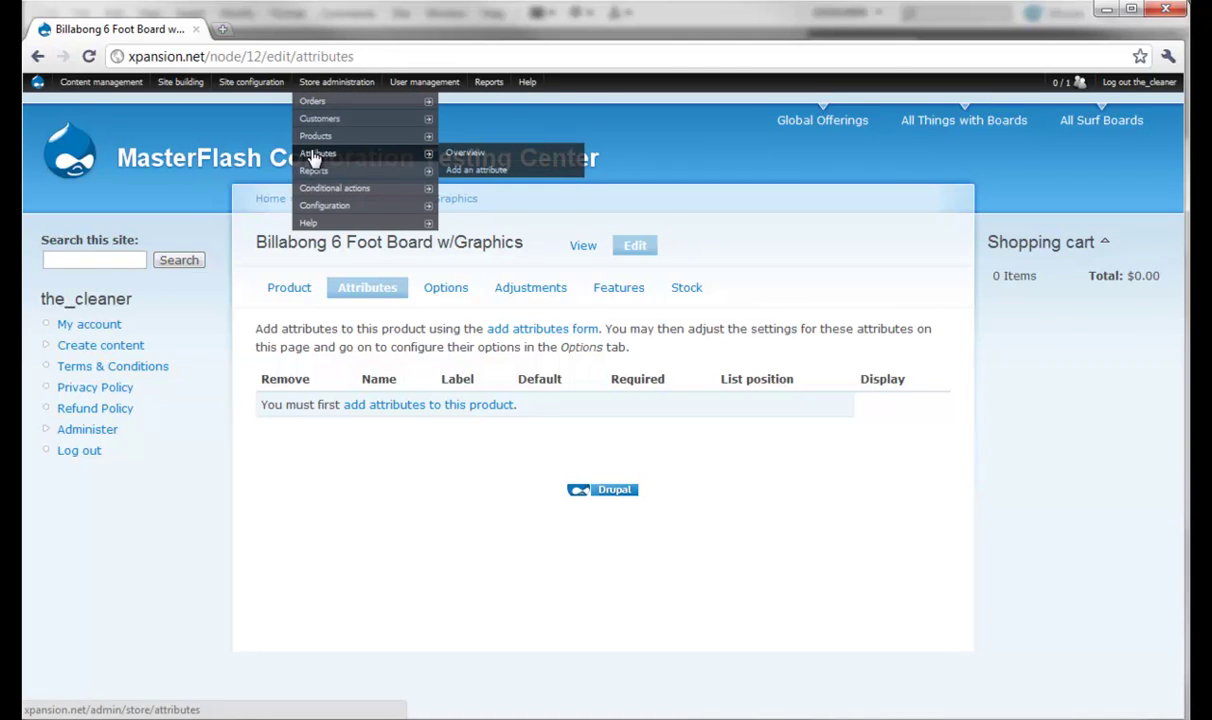
click(314, 157)
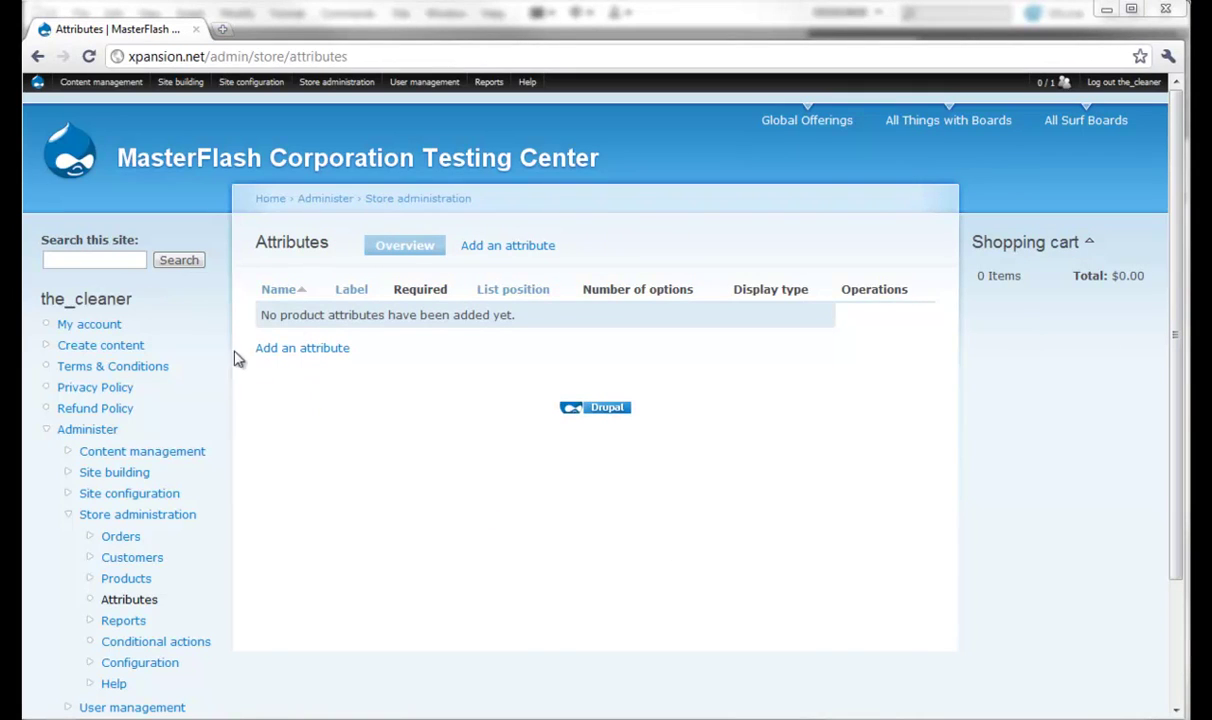
click(305, 355)
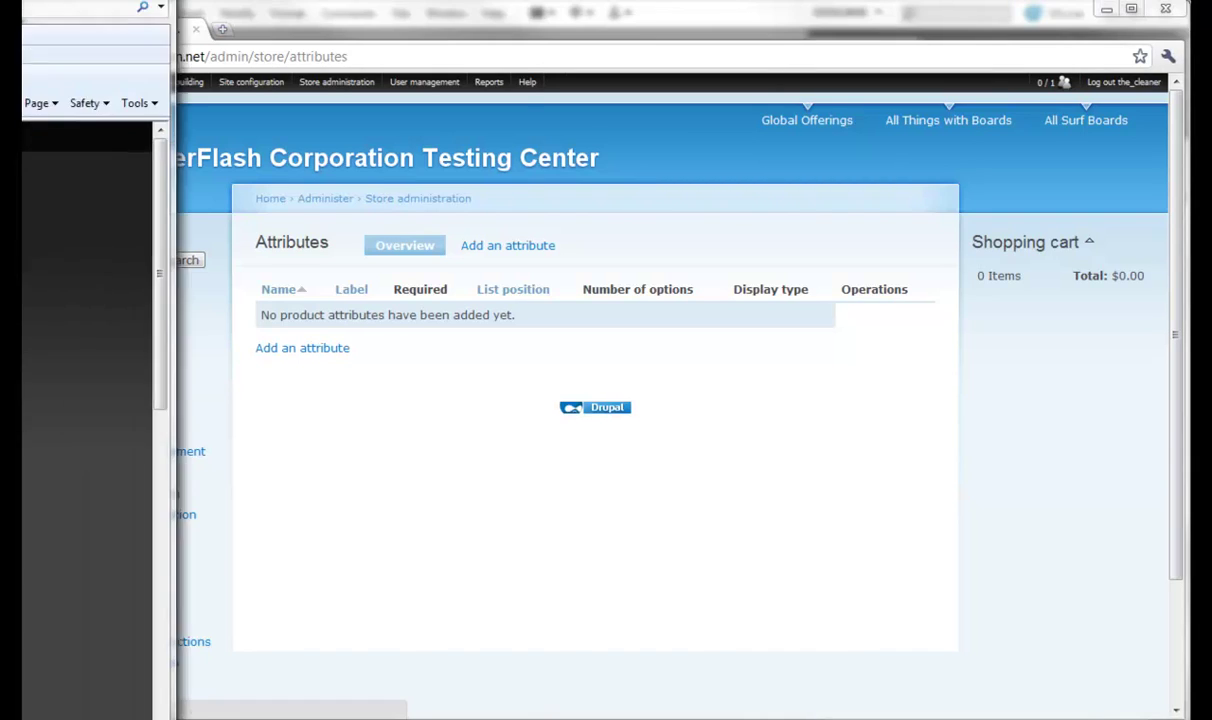
Step: Examine the sample tutorial's product page in the other browser window, focusing on the attribute shown above its cart button
scroll(450, 340, down, 6)
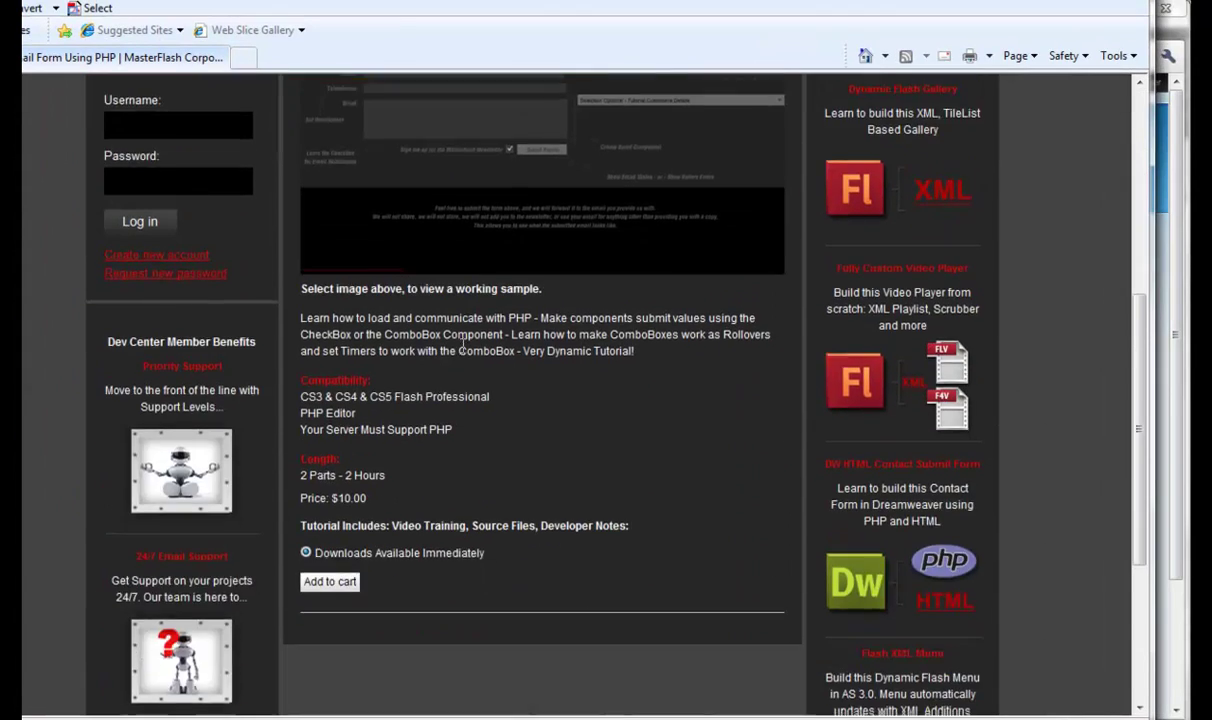
drag(313, 428, 533, 494)
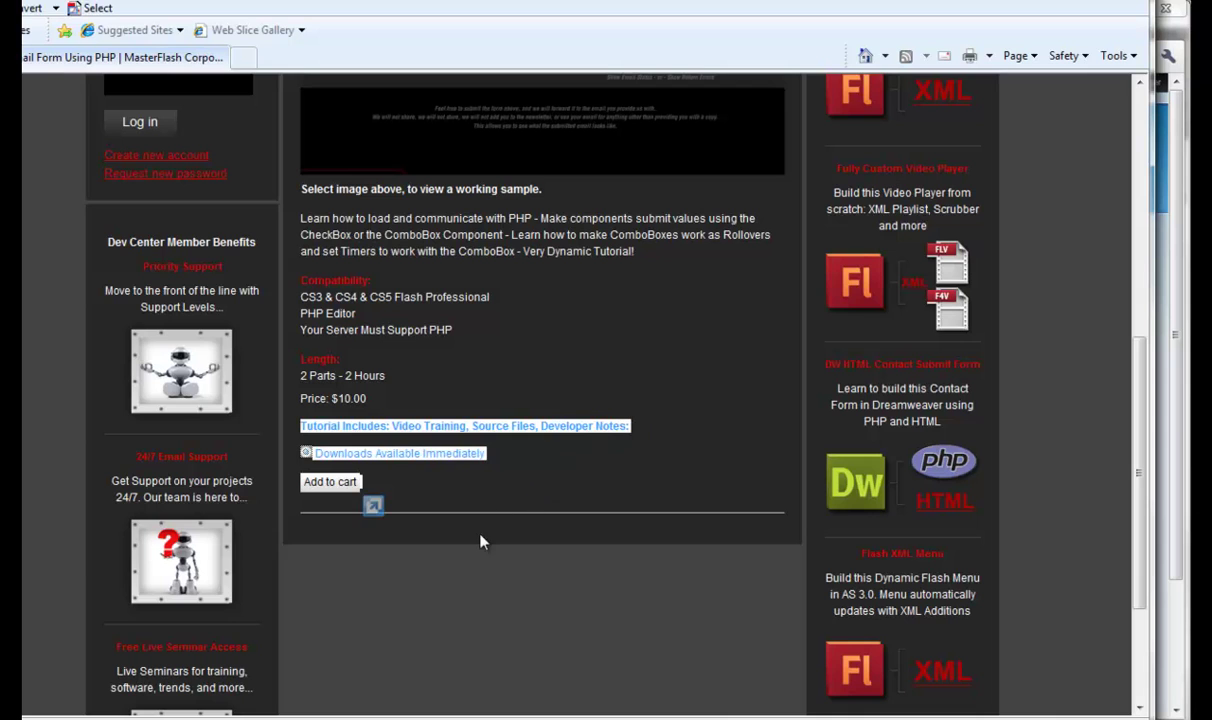
click(481, 550)
scroll(481, 560, up, 5)
scroll(481, 563, up, 1)
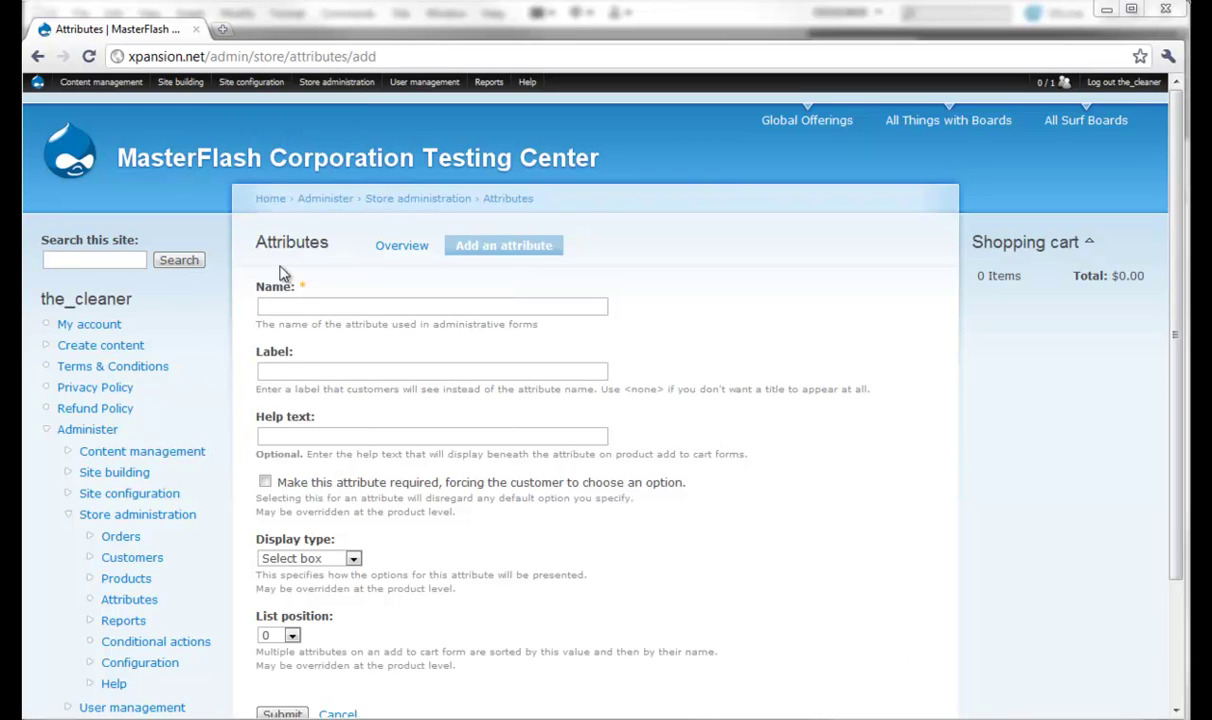
Step: Name the new attribute "Source Files for Video Training"
click(392, 302)
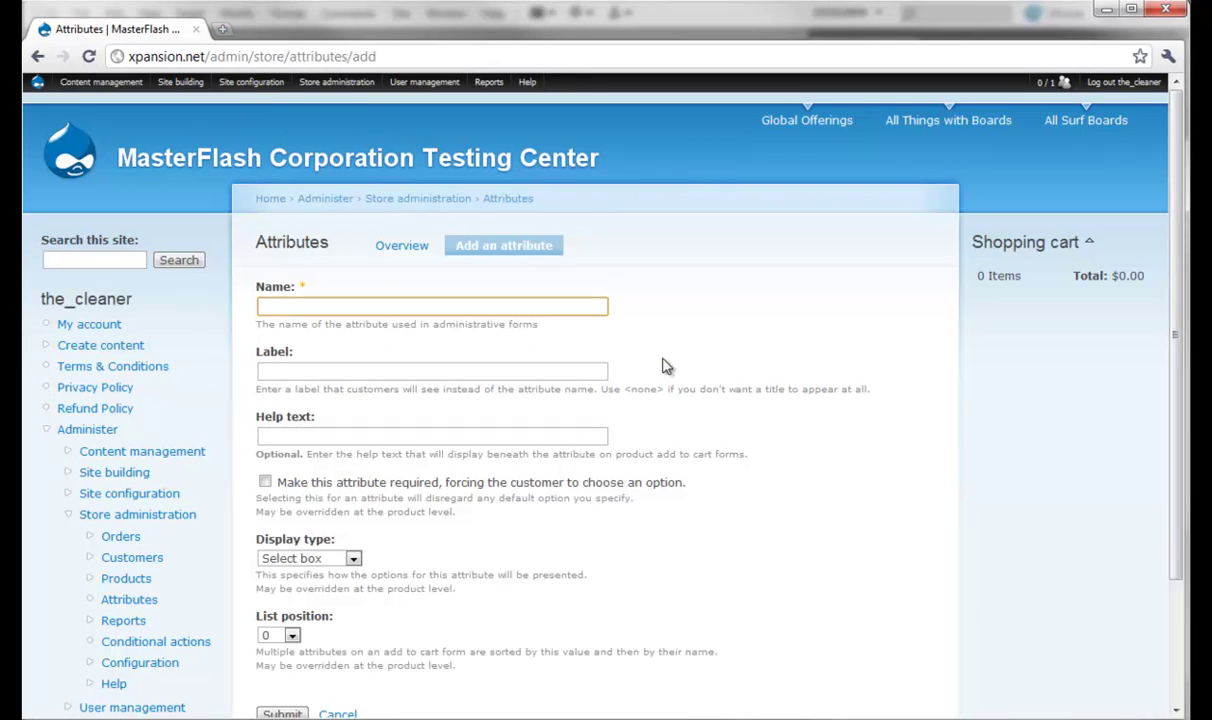
text(Source Files for Video)
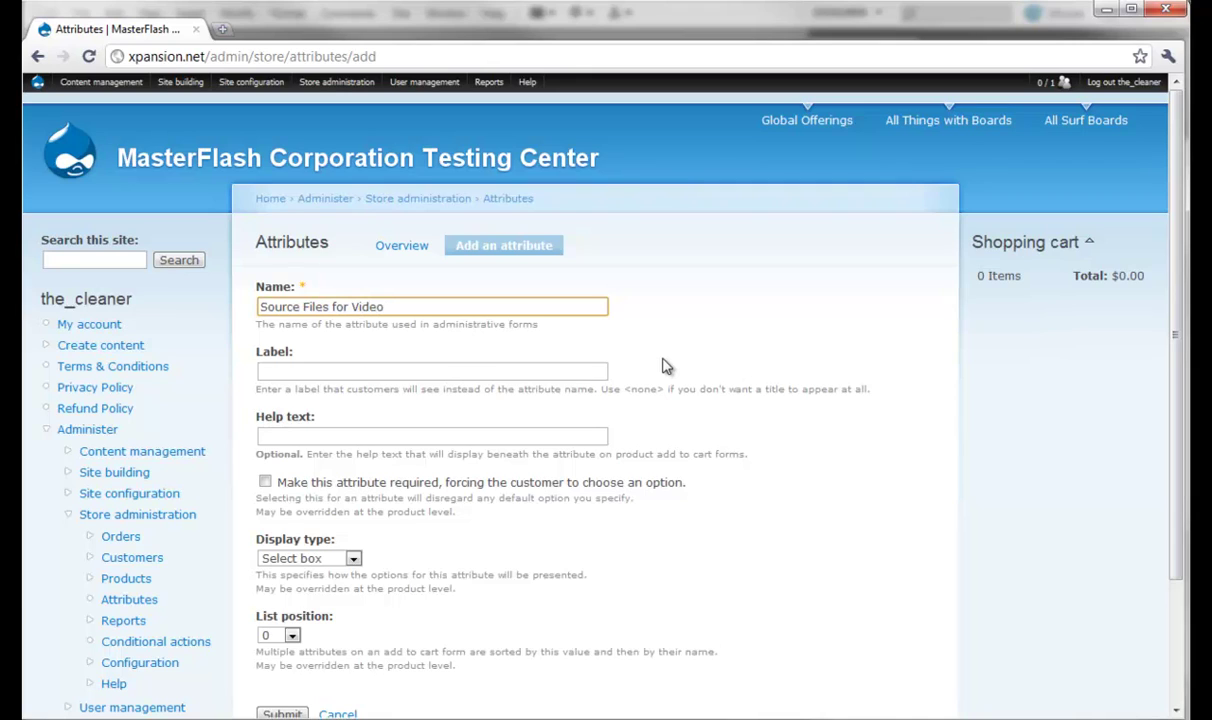
text( Training)
drag(251, 286, 299, 287)
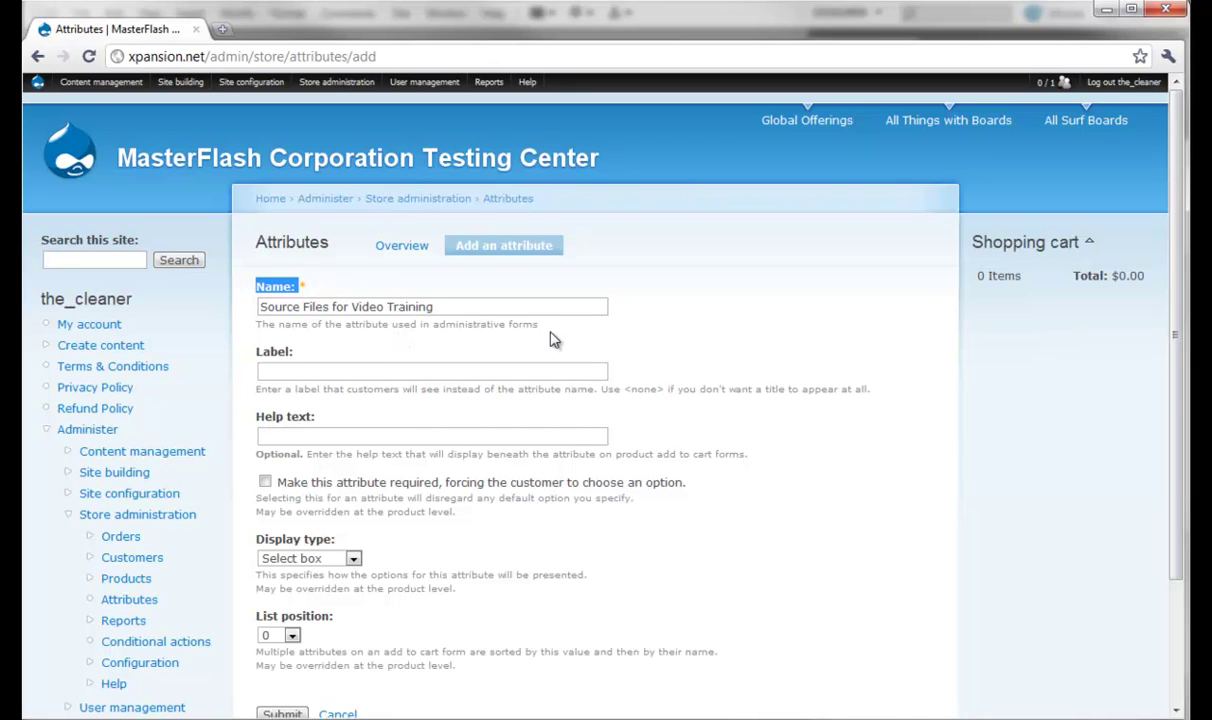
drag(537, 325, 441, 338)
click(257, 333)
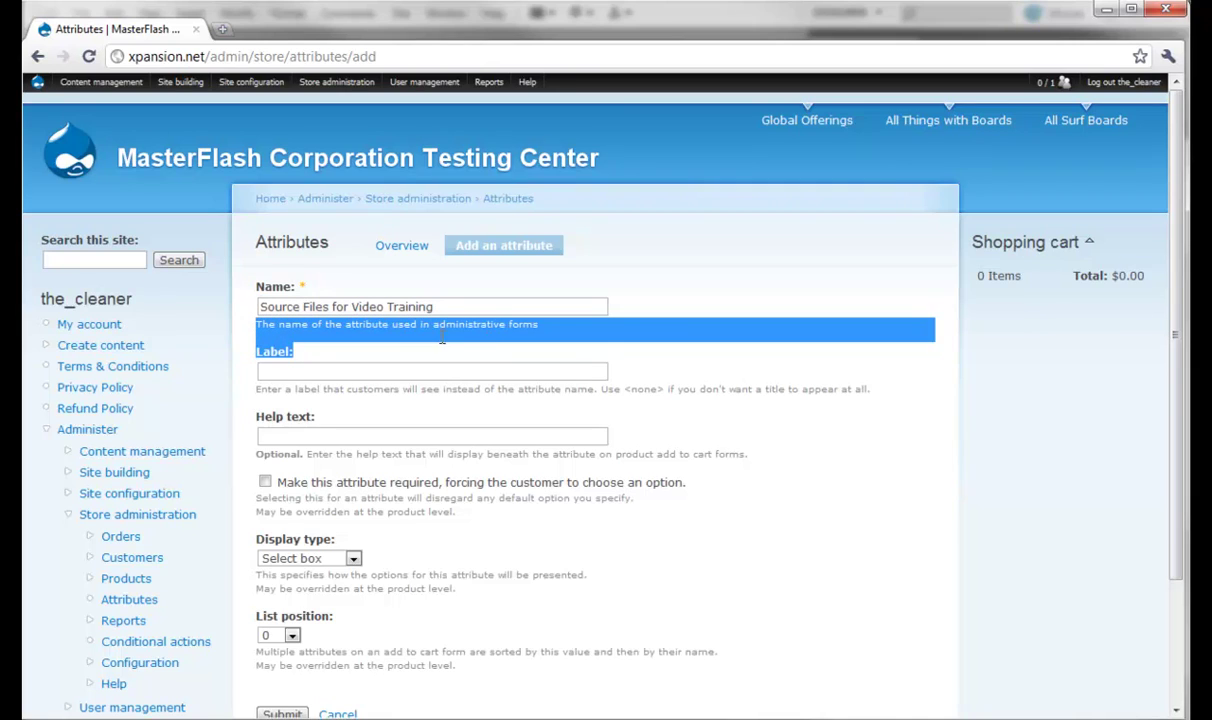
drag(546, 334, 563, 327)
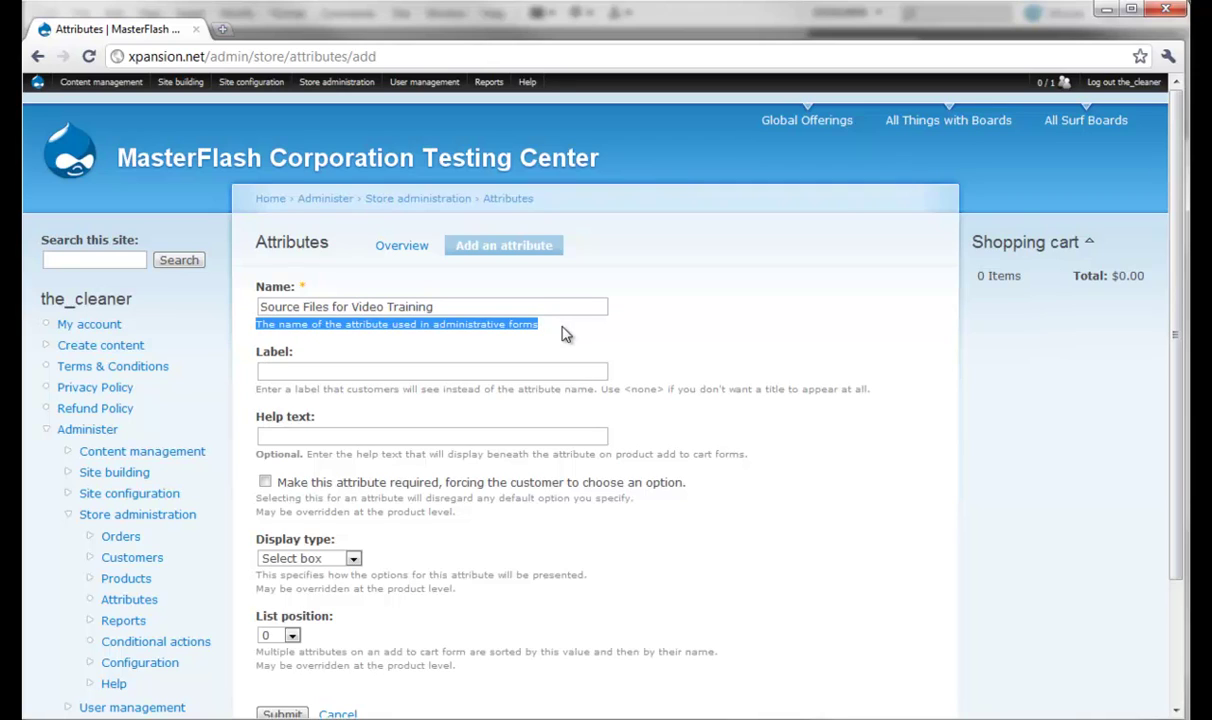
Step: Check the attribute wording on the sample page and set the label to "Tutorial Includes: Video Training, Source Files , Developer Notes"
click(427, 369)
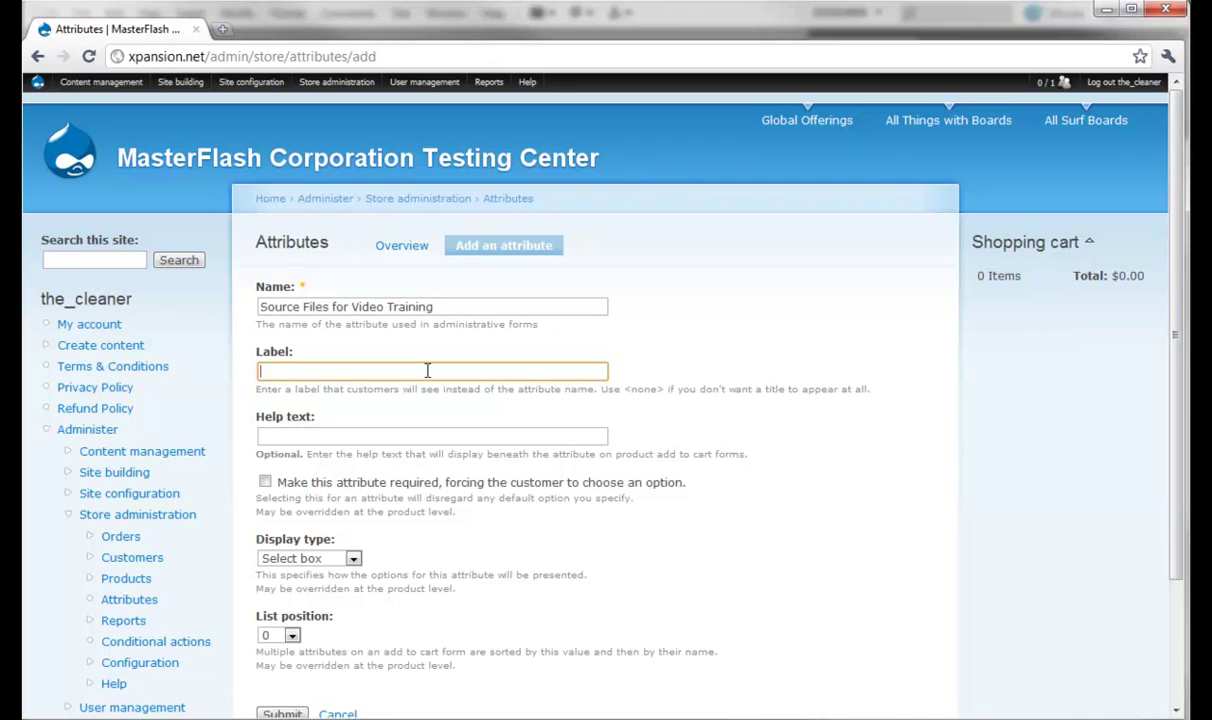
key(alt+Tab)
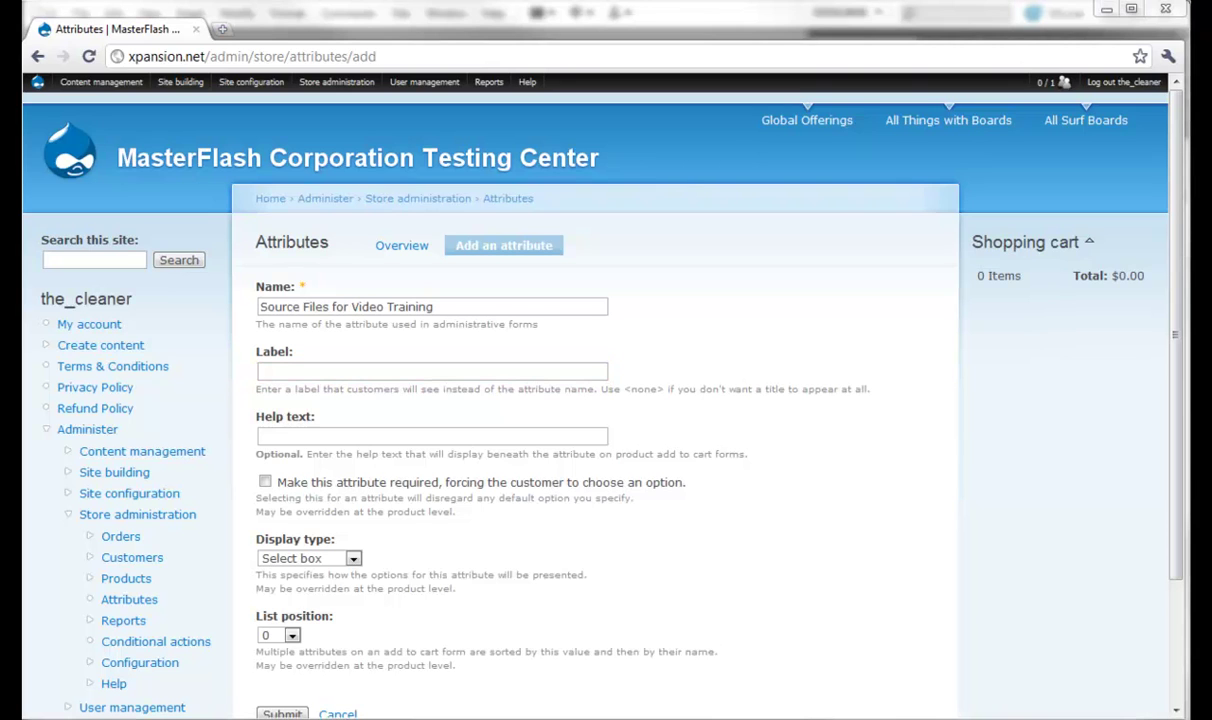
scroll(500, 345, down, 6)
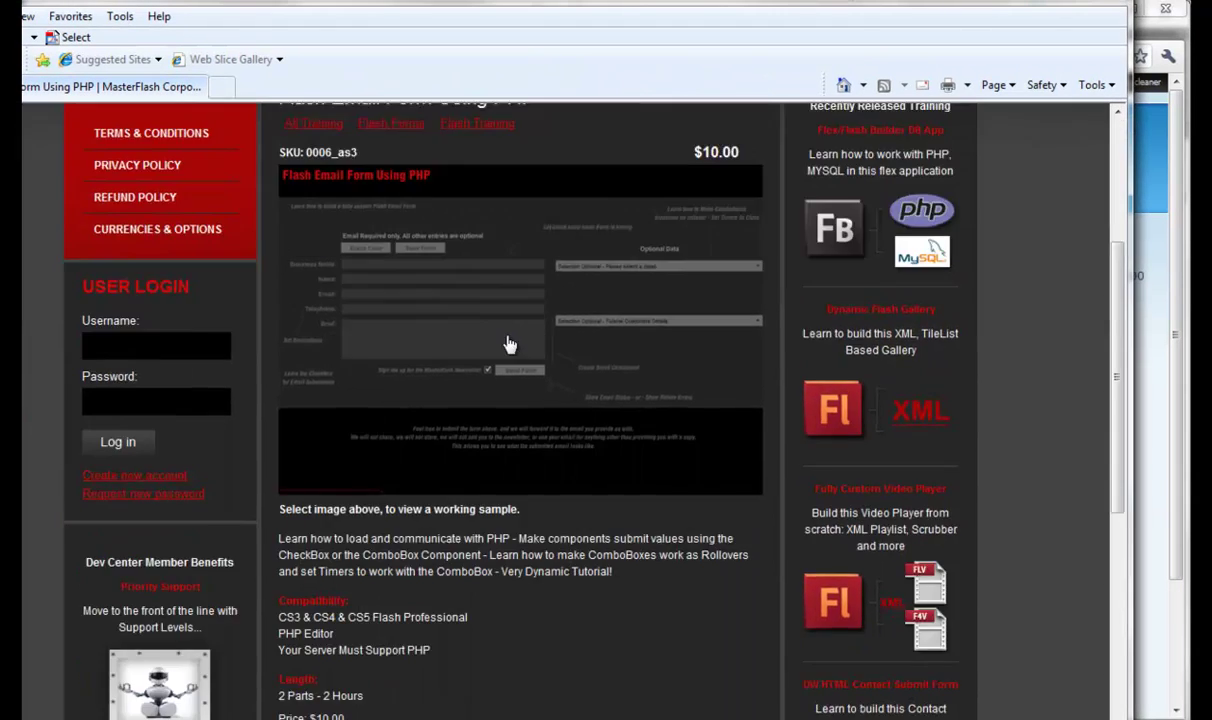
drag(279, 455, 610, 472)
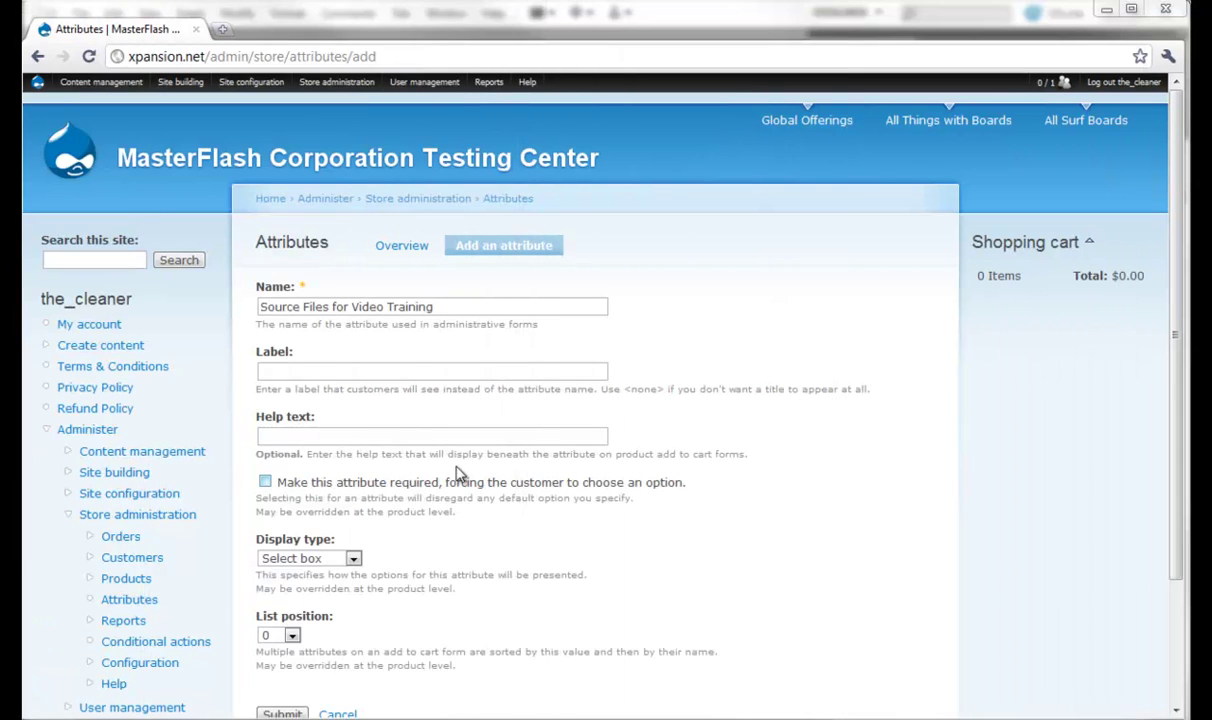
click(433, 372)
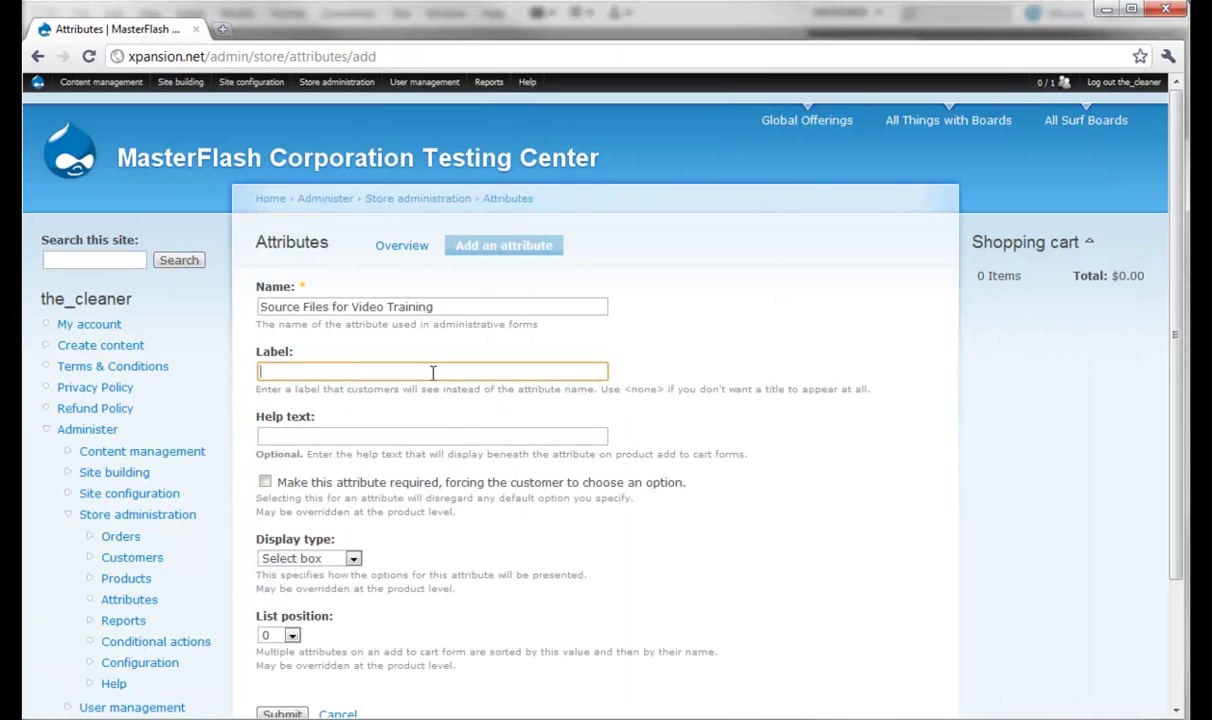
text(Tutorial Includes: Video T)
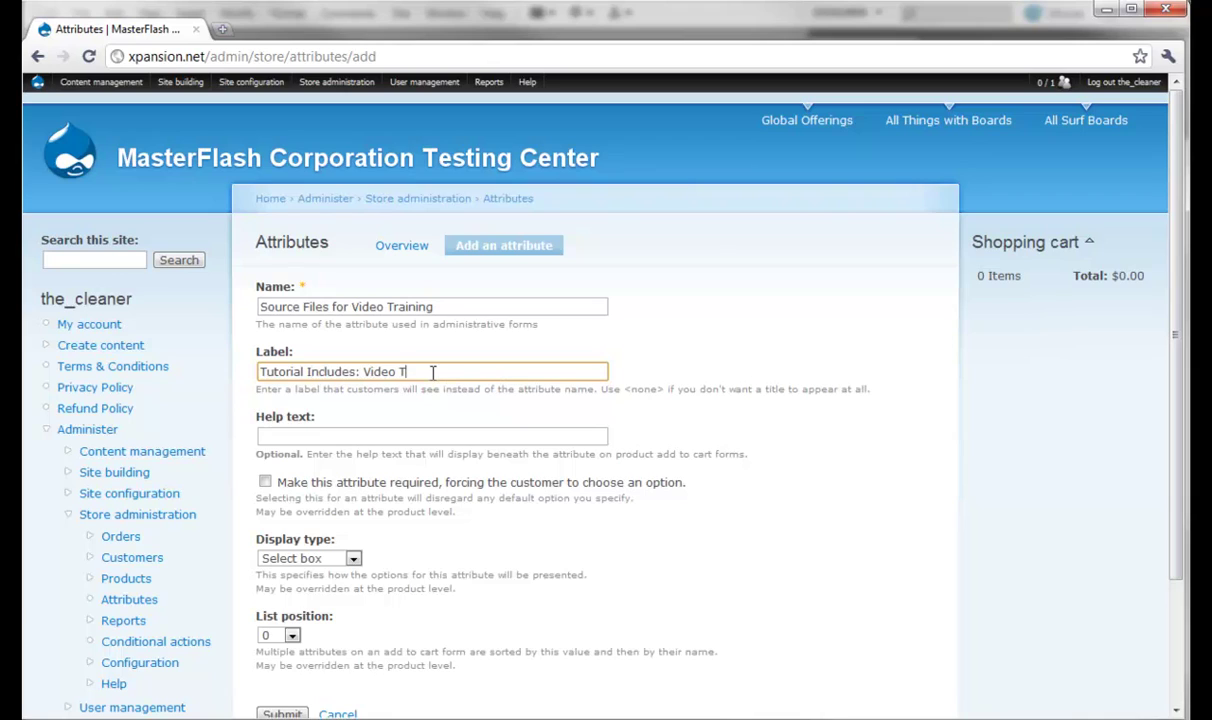
text(raining, Source Files ,  a)
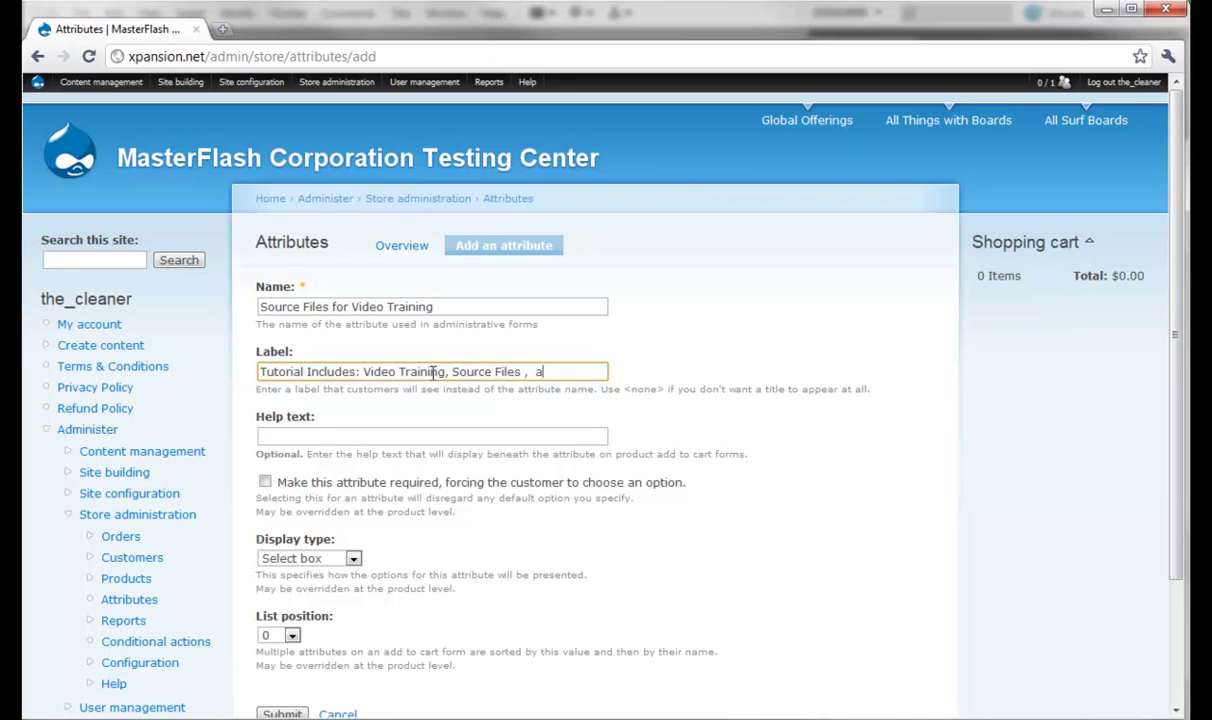
key(BackSpace)
text(Developer Notes)
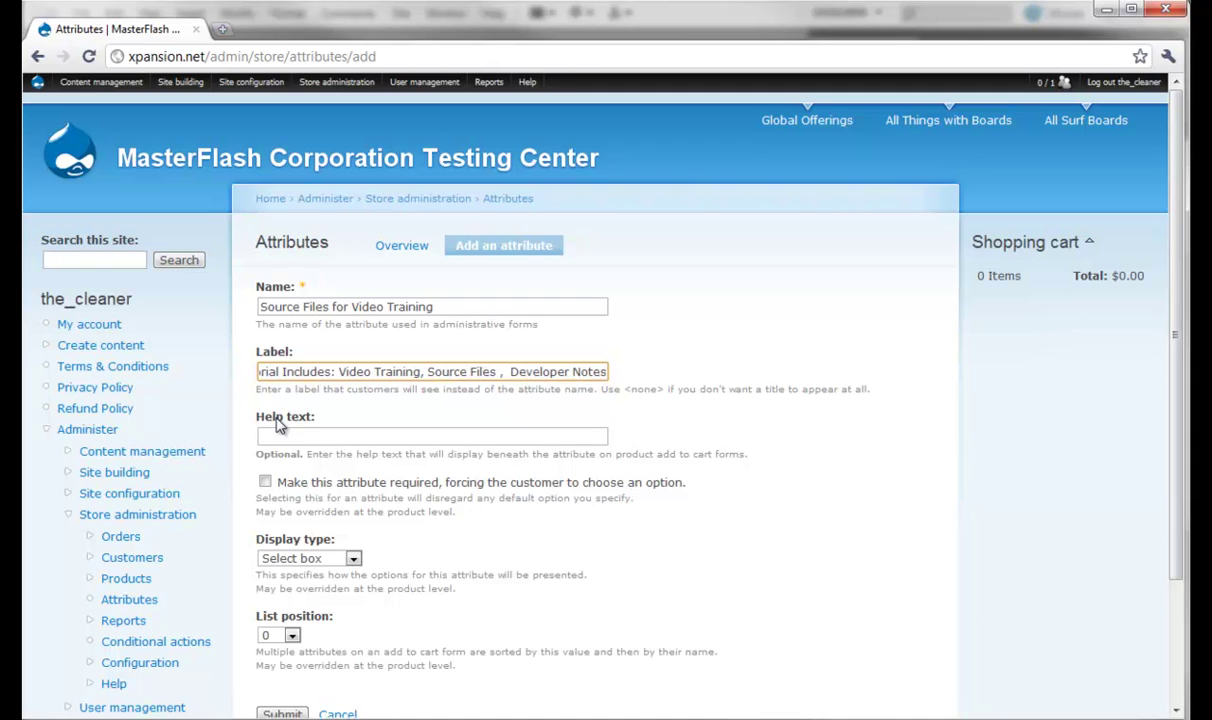
Step: Set the attribute's display type to Radio buttons and submit the new attribute
drag(263, 416, 310, 425)
click(310, 425)
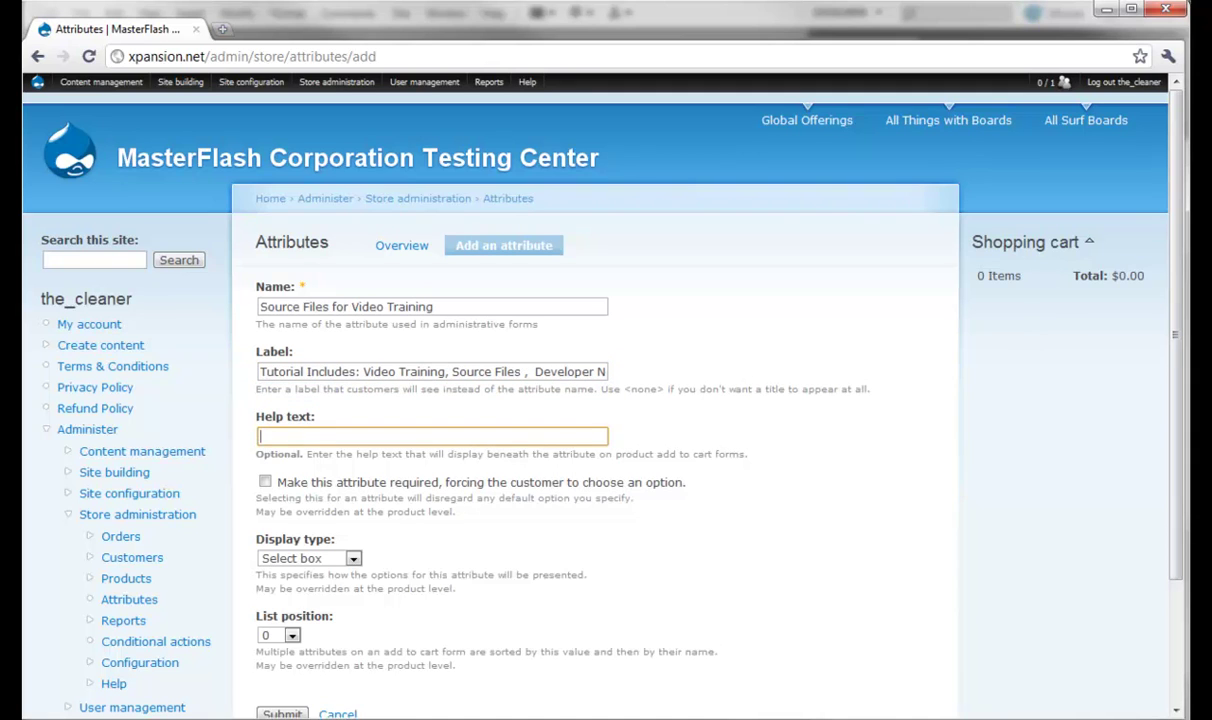
key(alt+Tab)
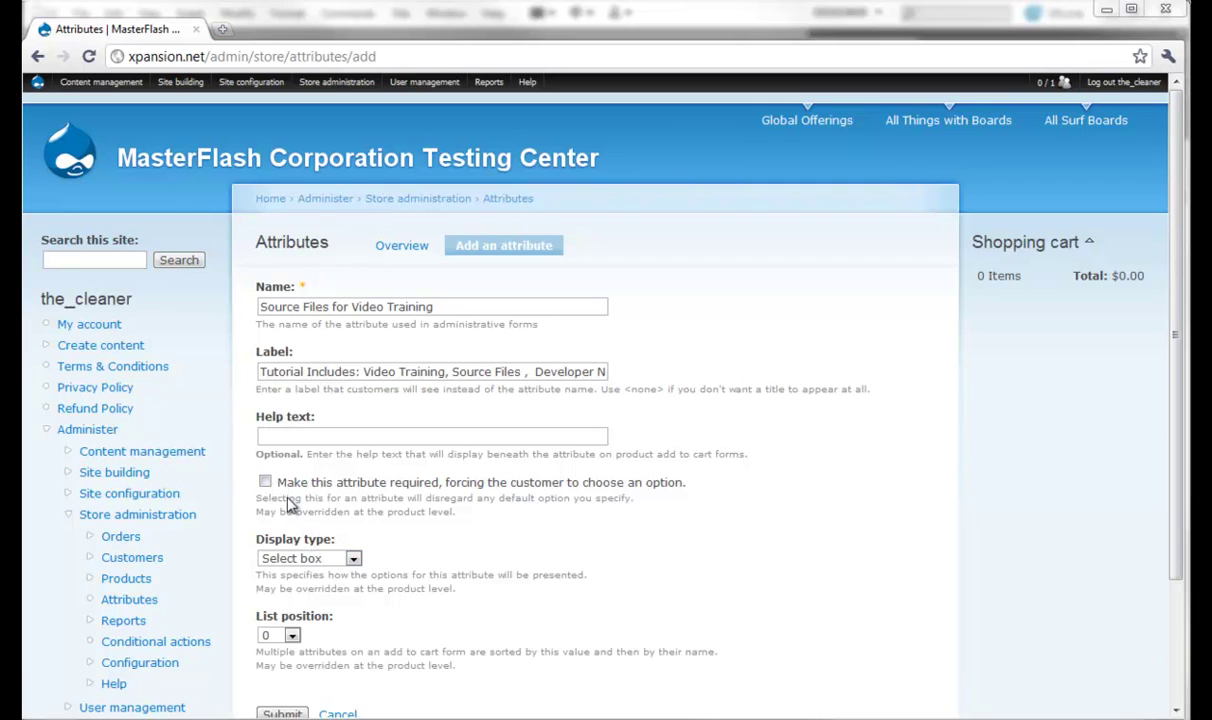
click(353, 558)
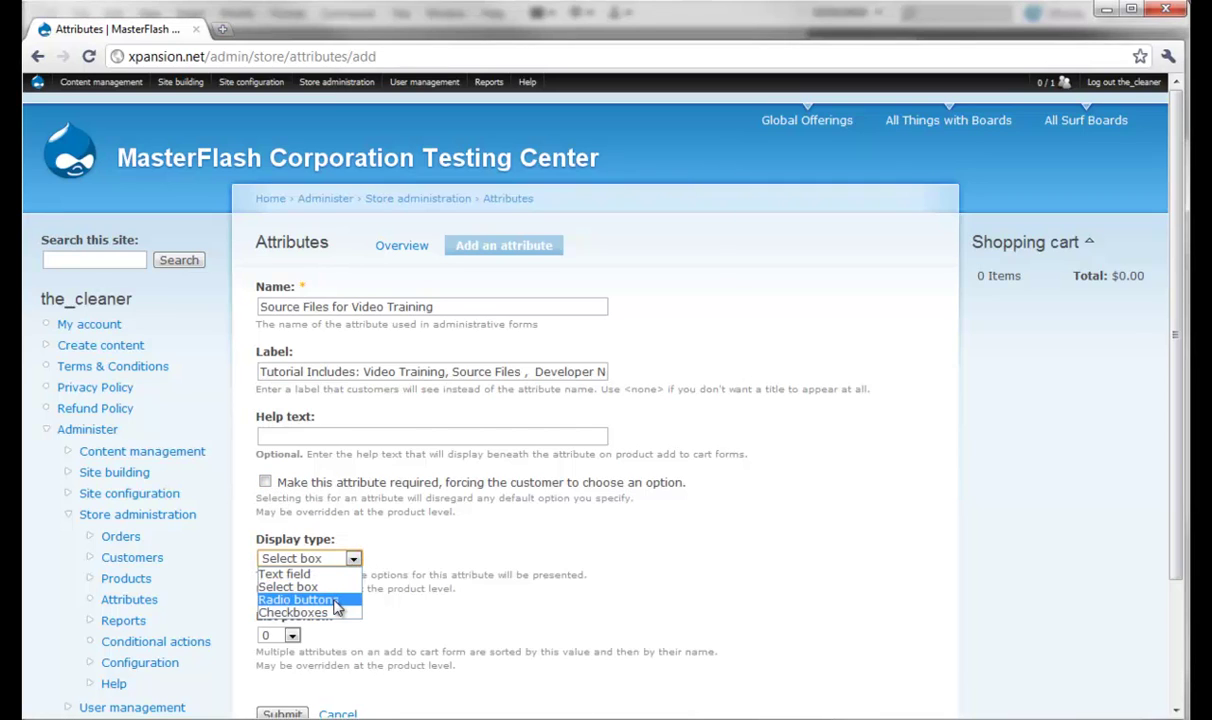
click(300, 600)
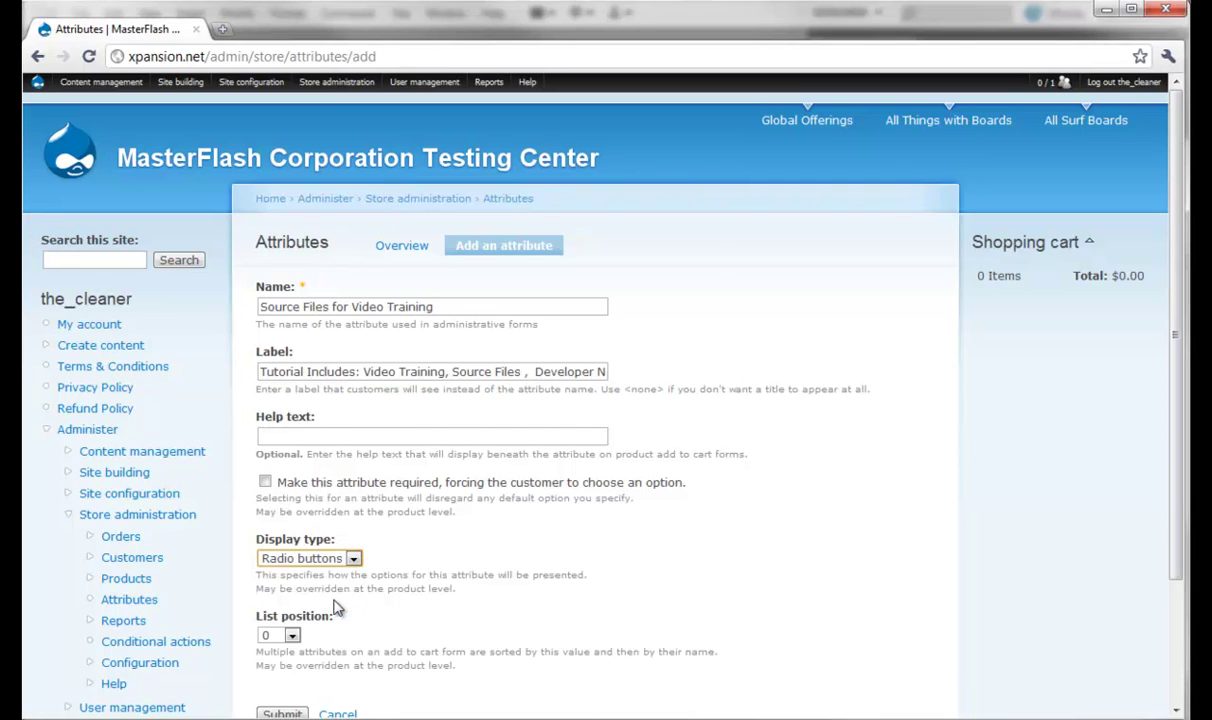
click(1011, 567)
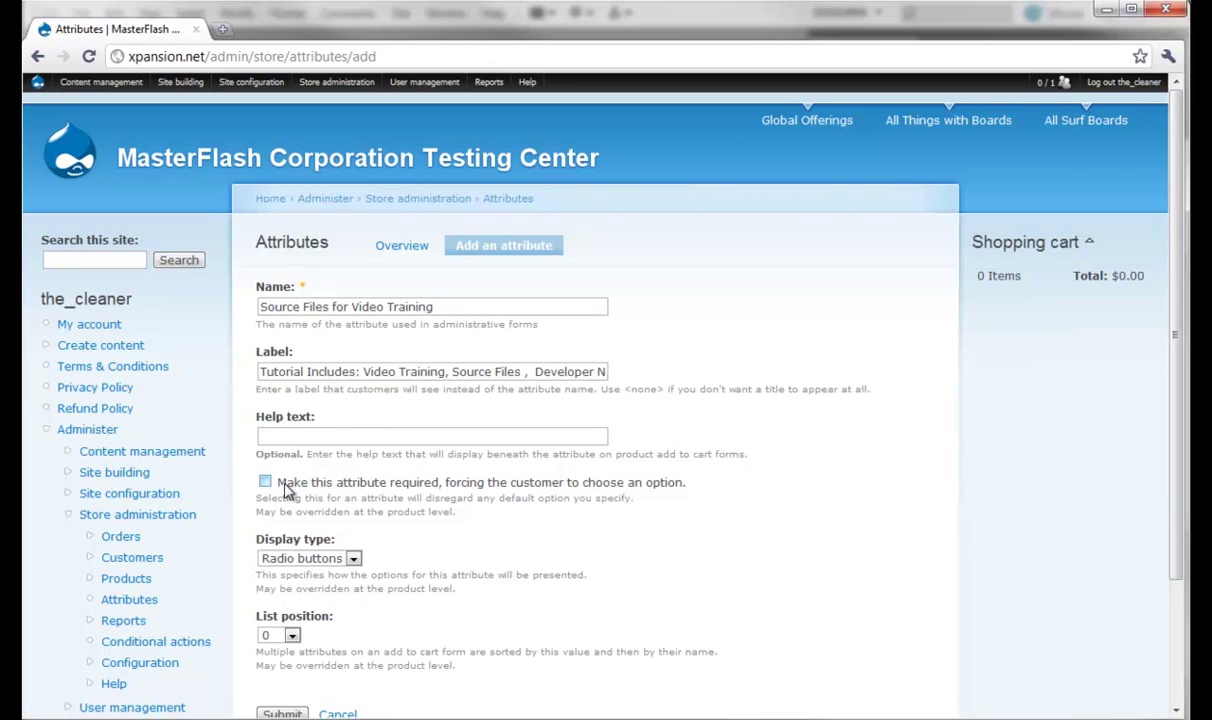
drag(285, 482, 717, 487)
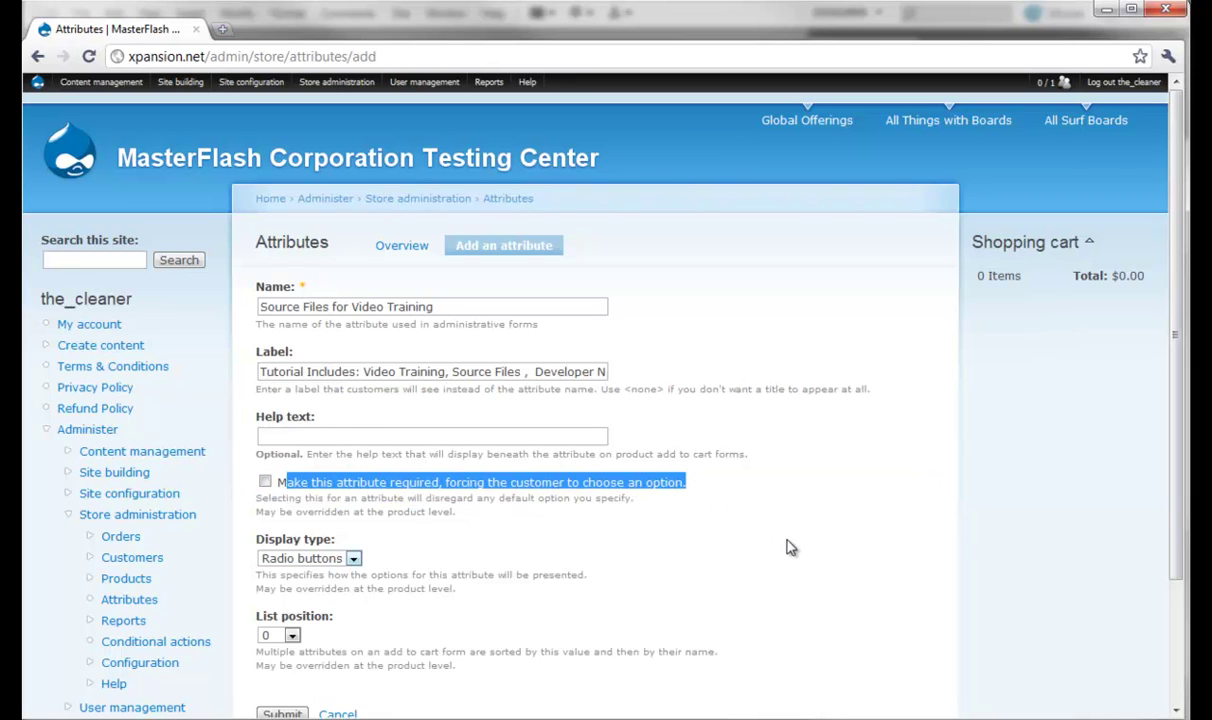
click(988, 566)
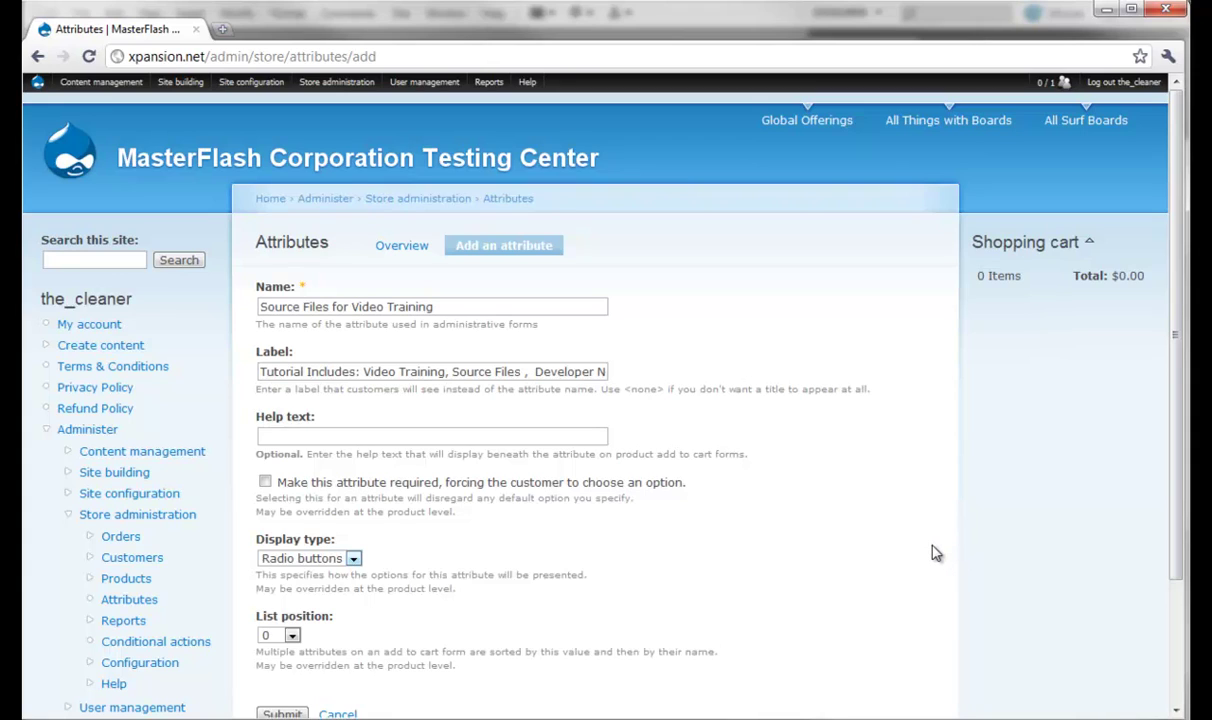
scroll(932, 553, down, 2)
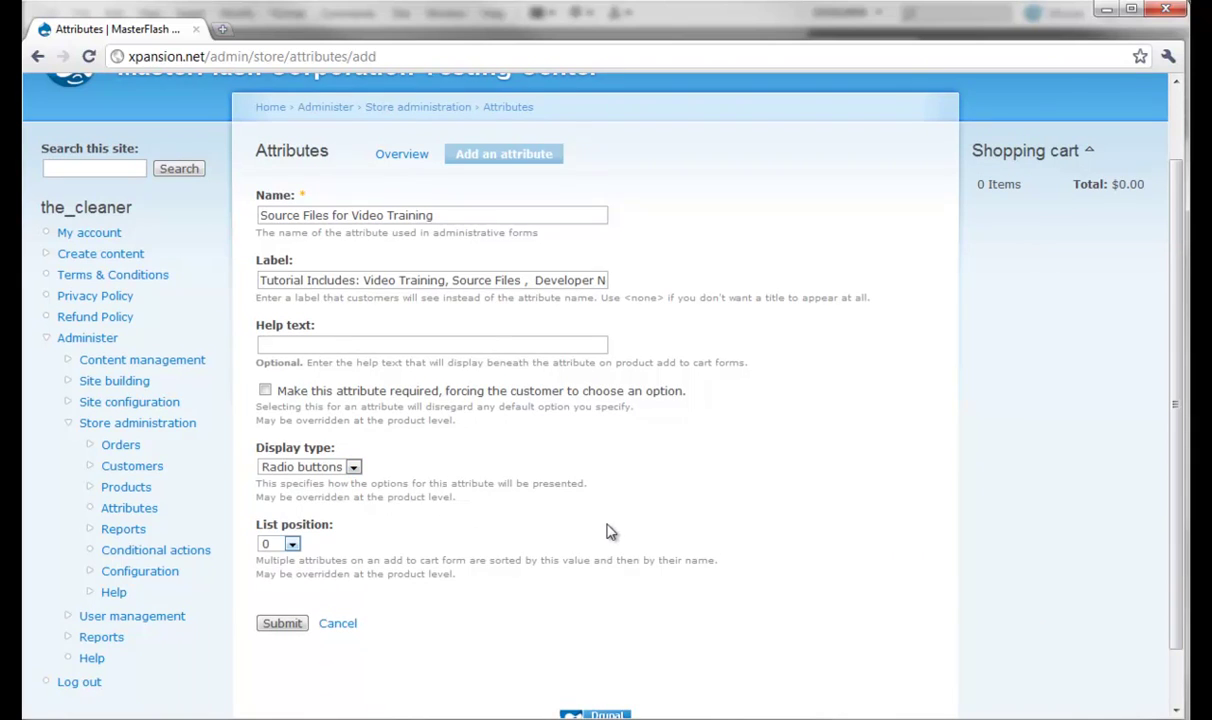
click(282, 623)
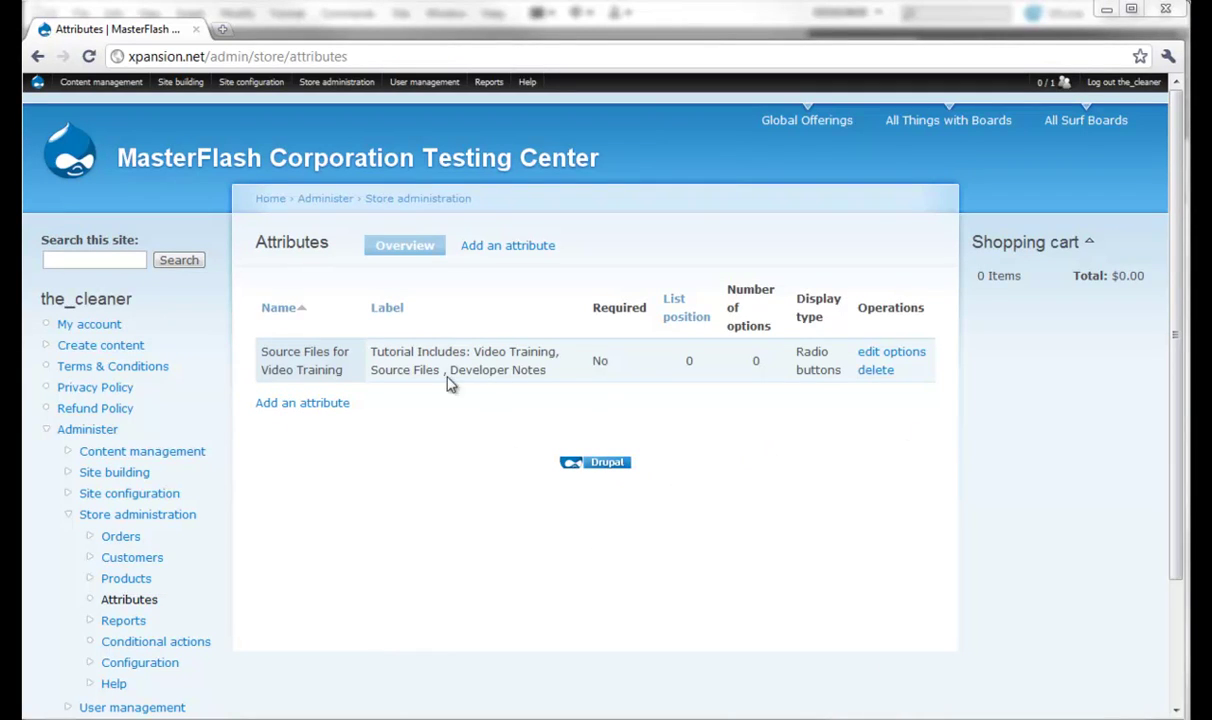
Step: Open the options of the Source Files for Video Training attribute and bring up the form for adding an option
drag(253, 340, 373, 358)
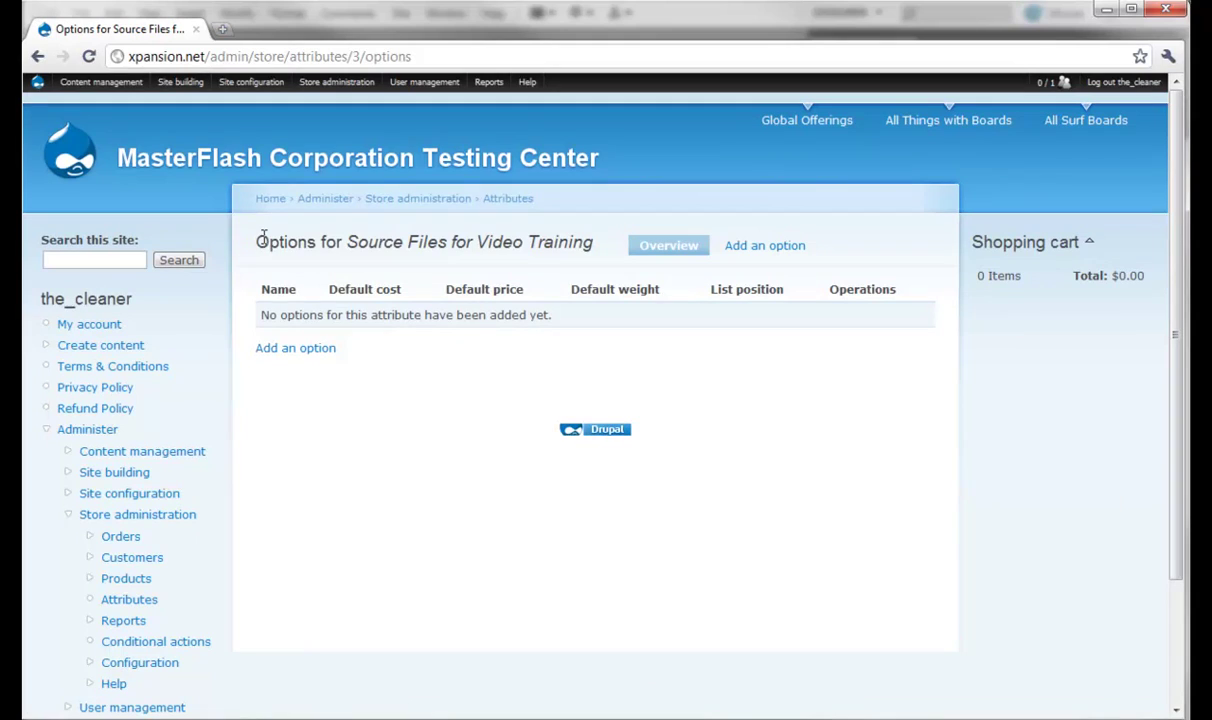
drag(252, 240, 595, 249)
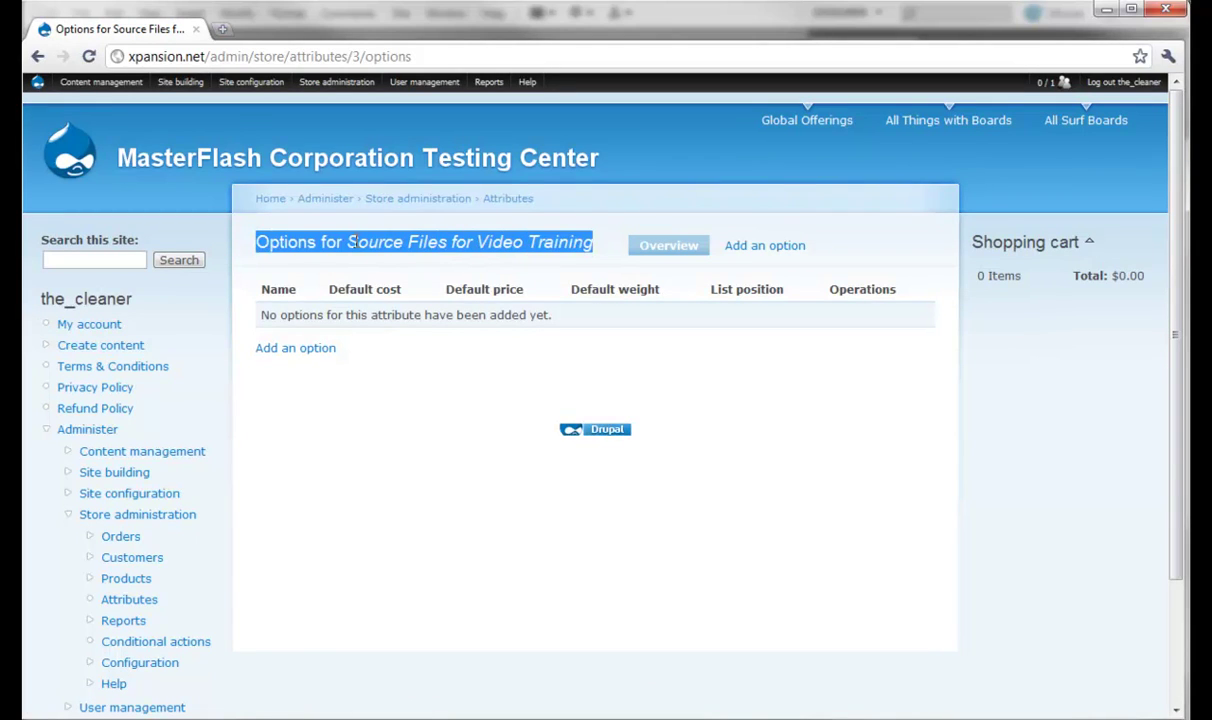
click(413, 241)
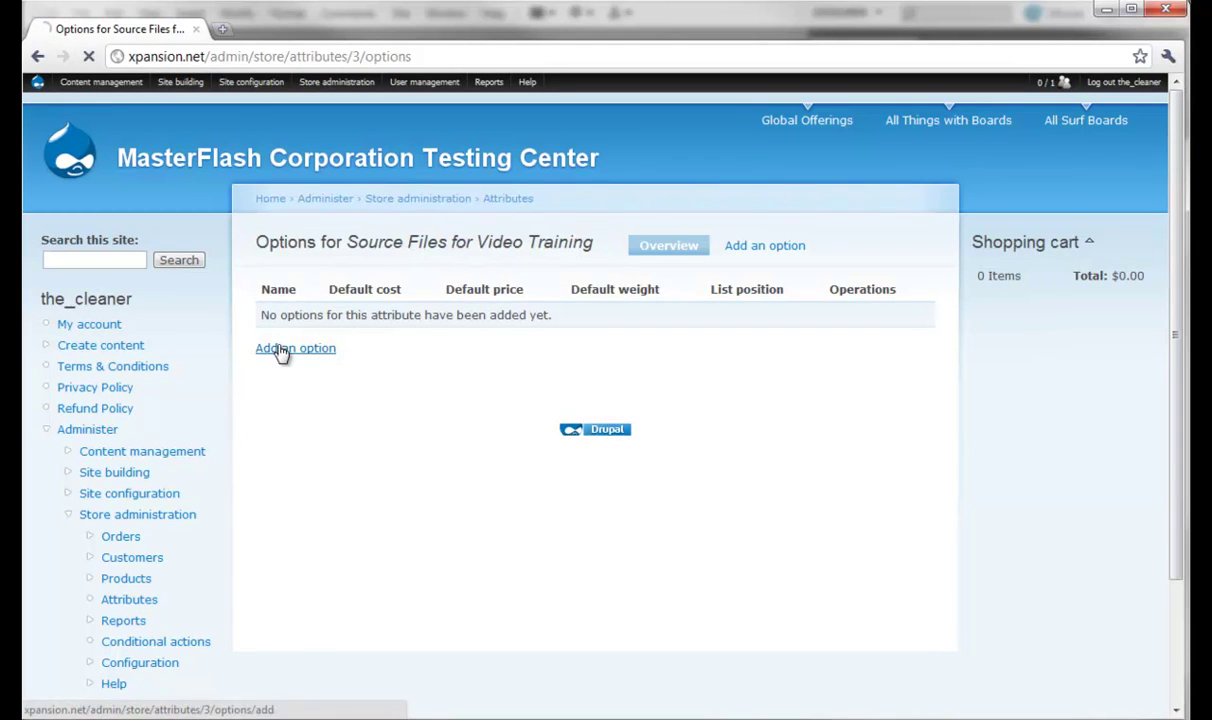
click(283, 348)
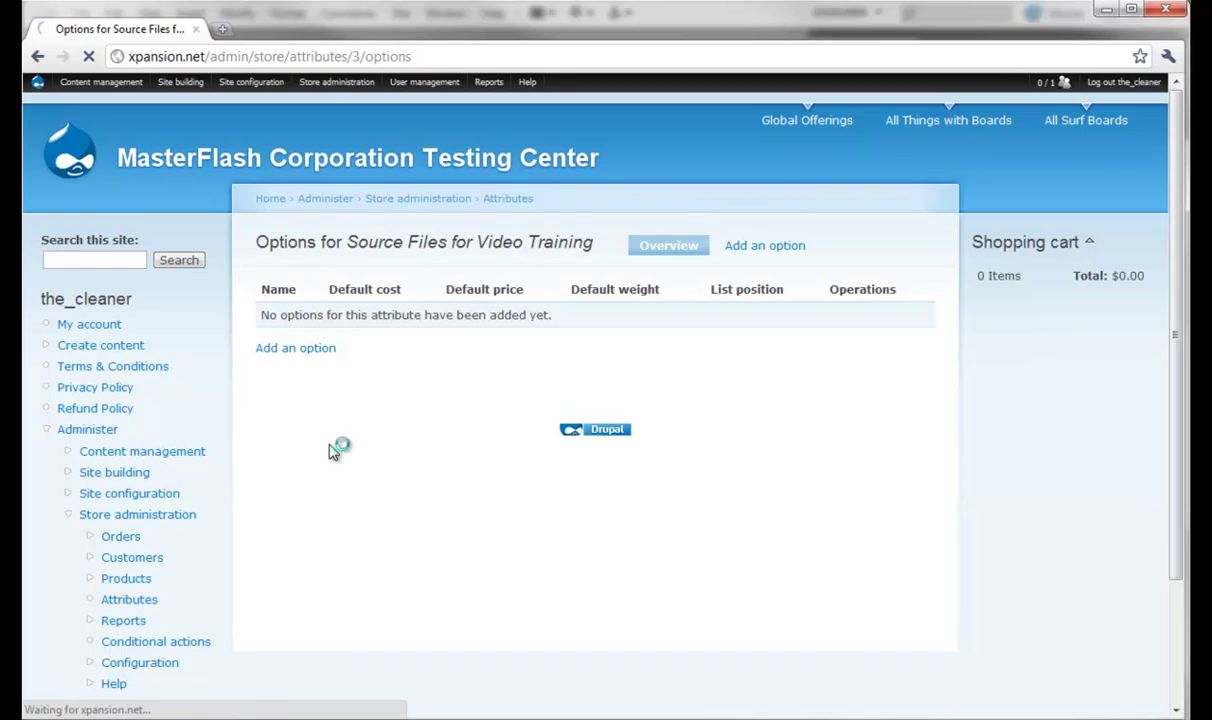
drag(317, 298, 348, 320)
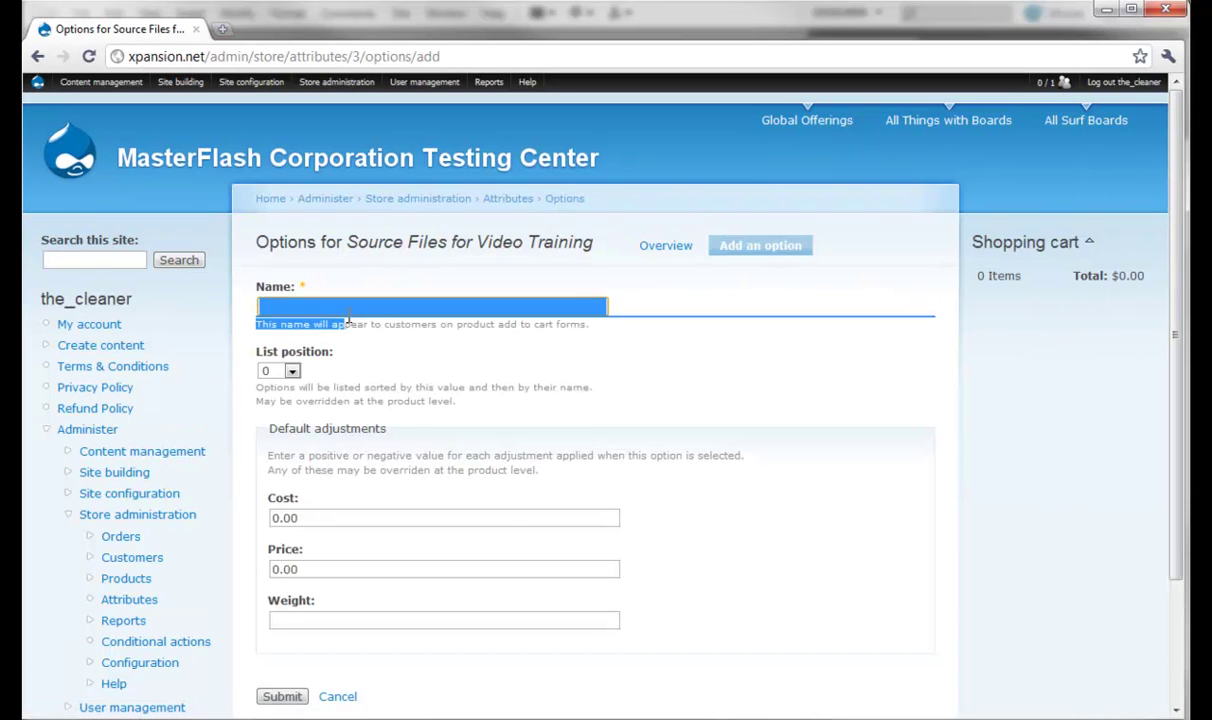
Step: Name the new option "Downloads Available Immediately"
click(330, 300)
click(330, 301)
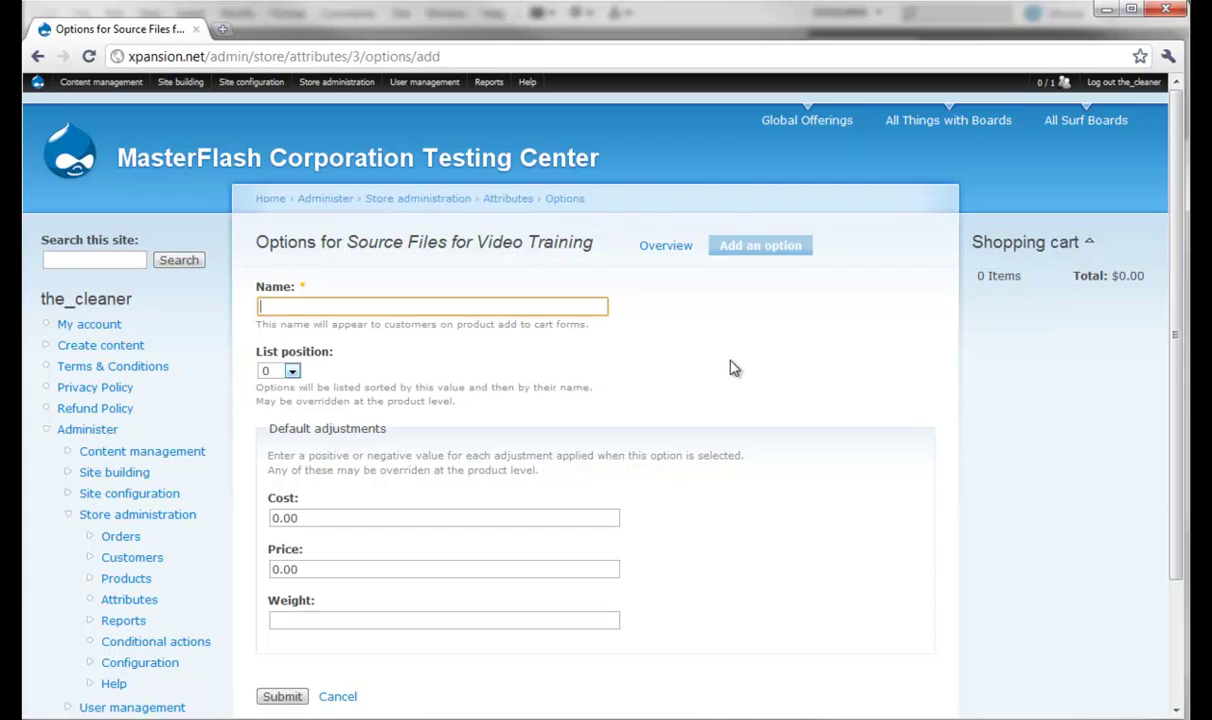
text(Downloads Ava)
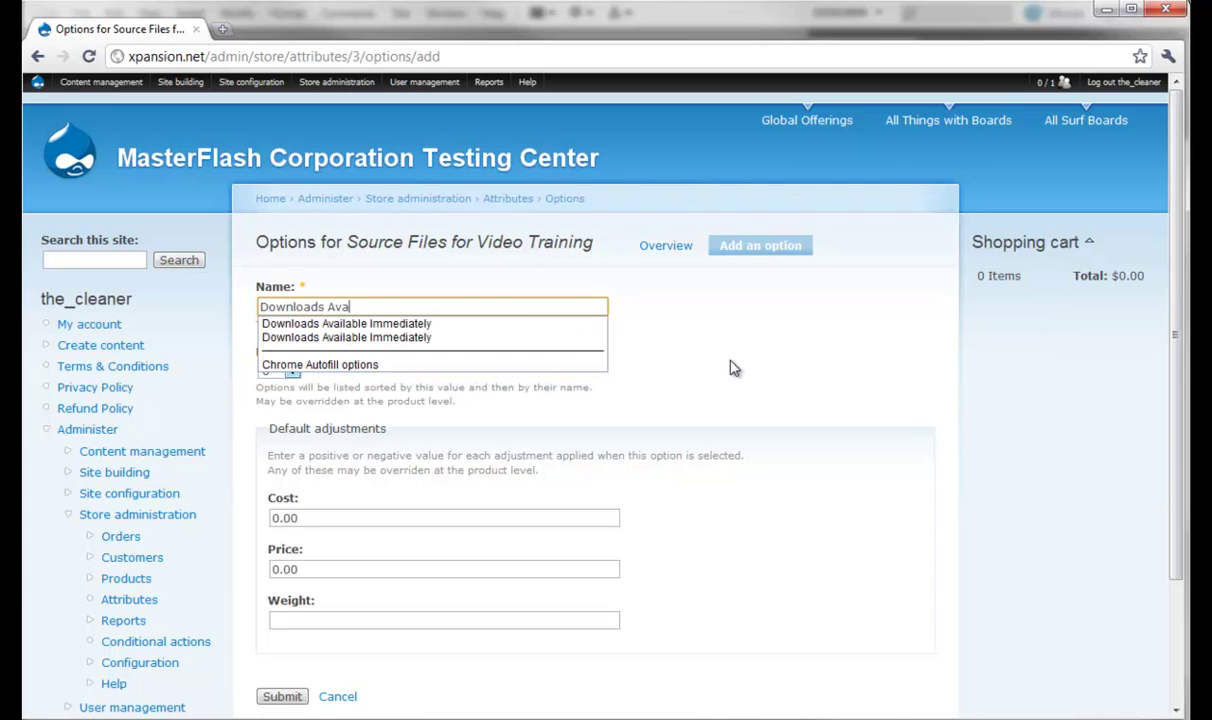
text(ilable Immediately)
click(1001, 457)
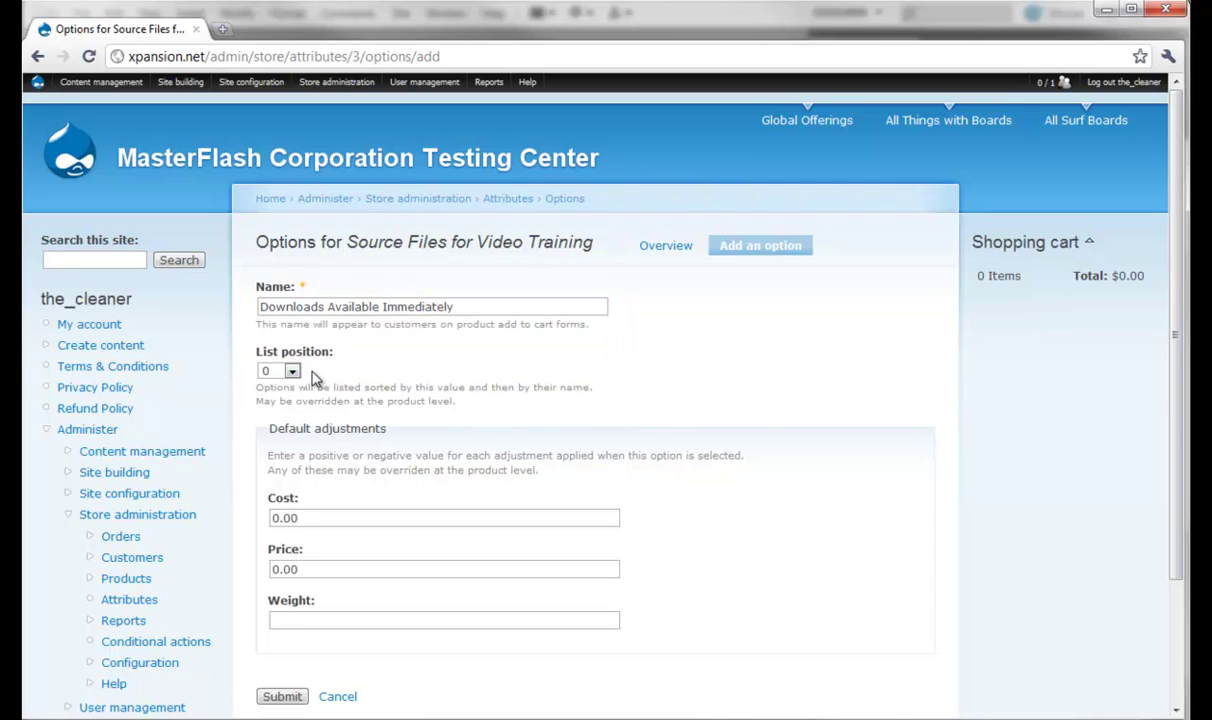
Step: Check the option's default cost and price adjustments, keep both at 0.00, and submit the option
click(290, 517)
double_click(290, 517)
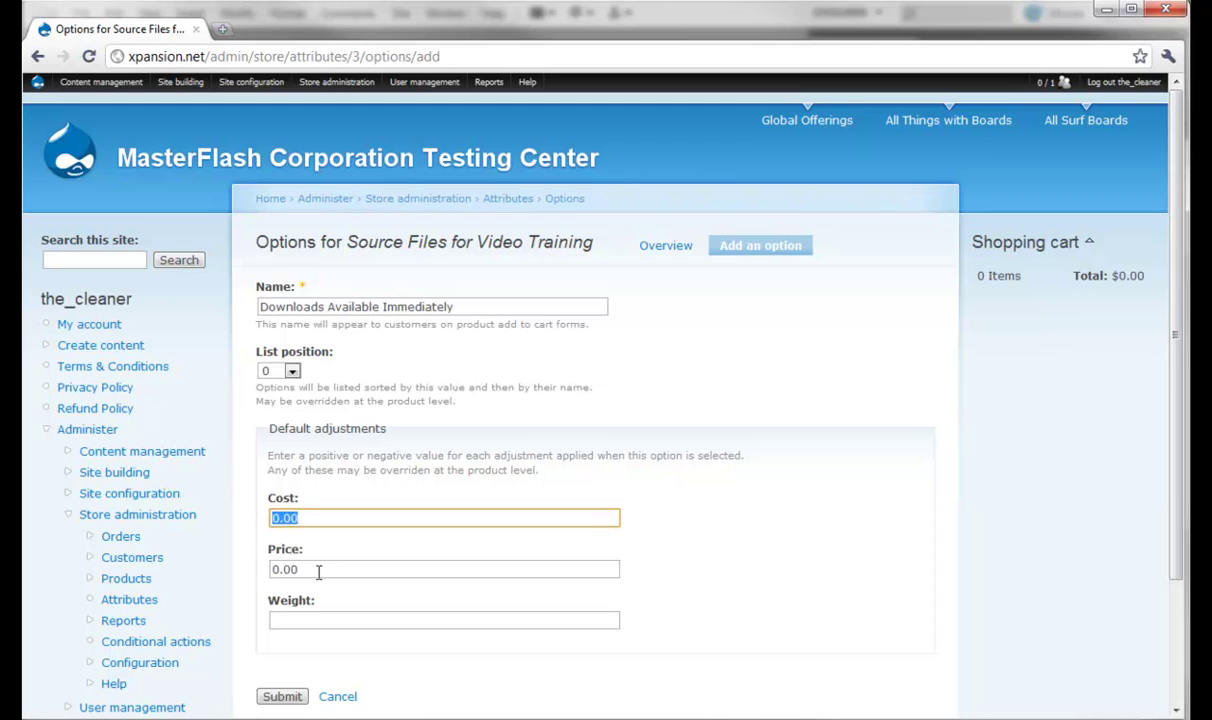
key(Tab)
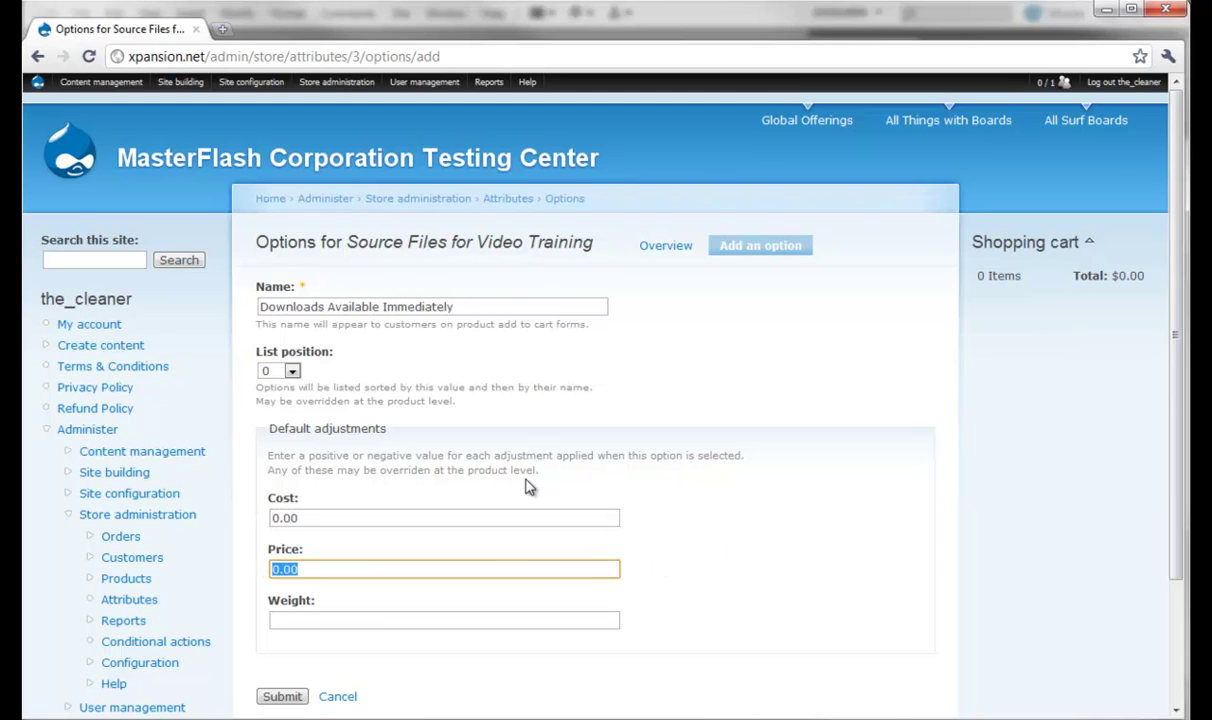
scroll(510, 462, down, 2)
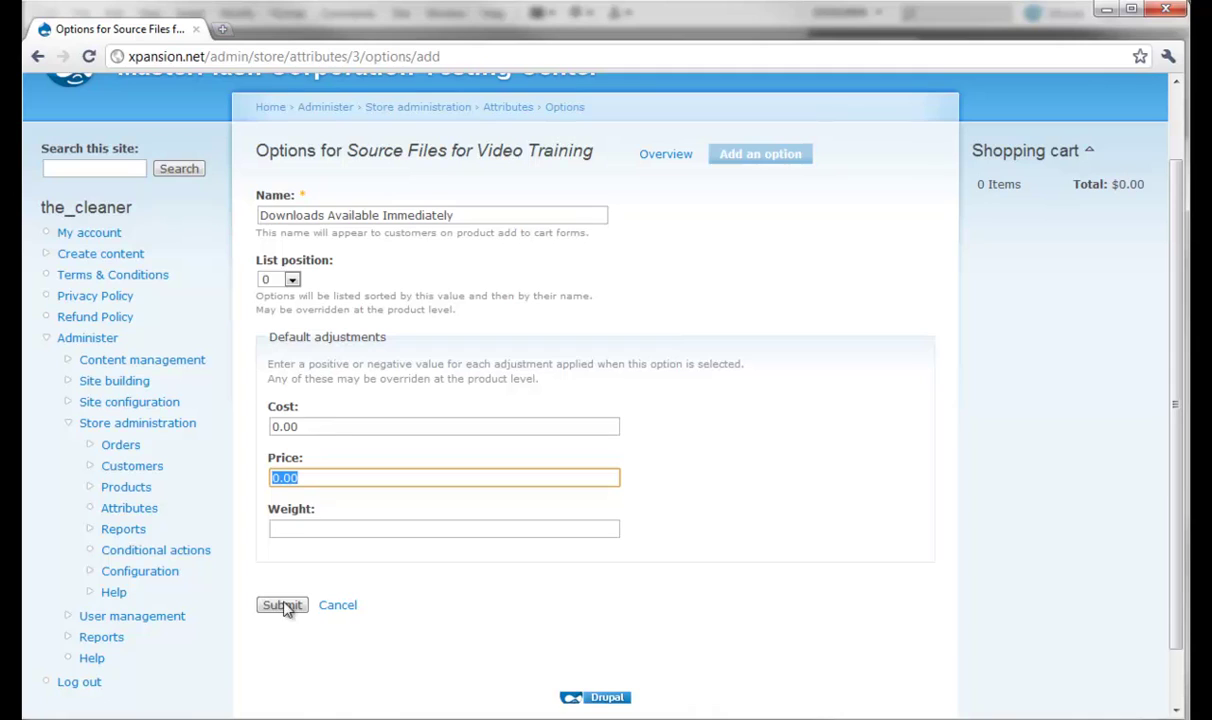
click(440, 363)
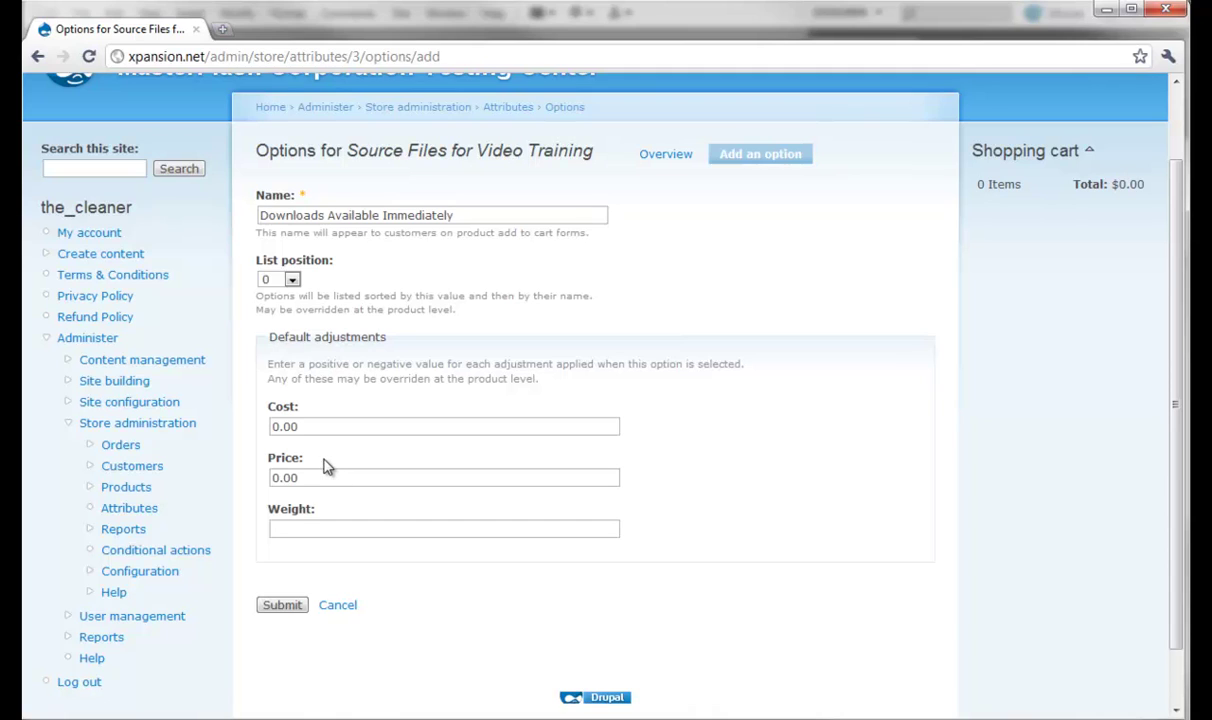
click(285, 606)
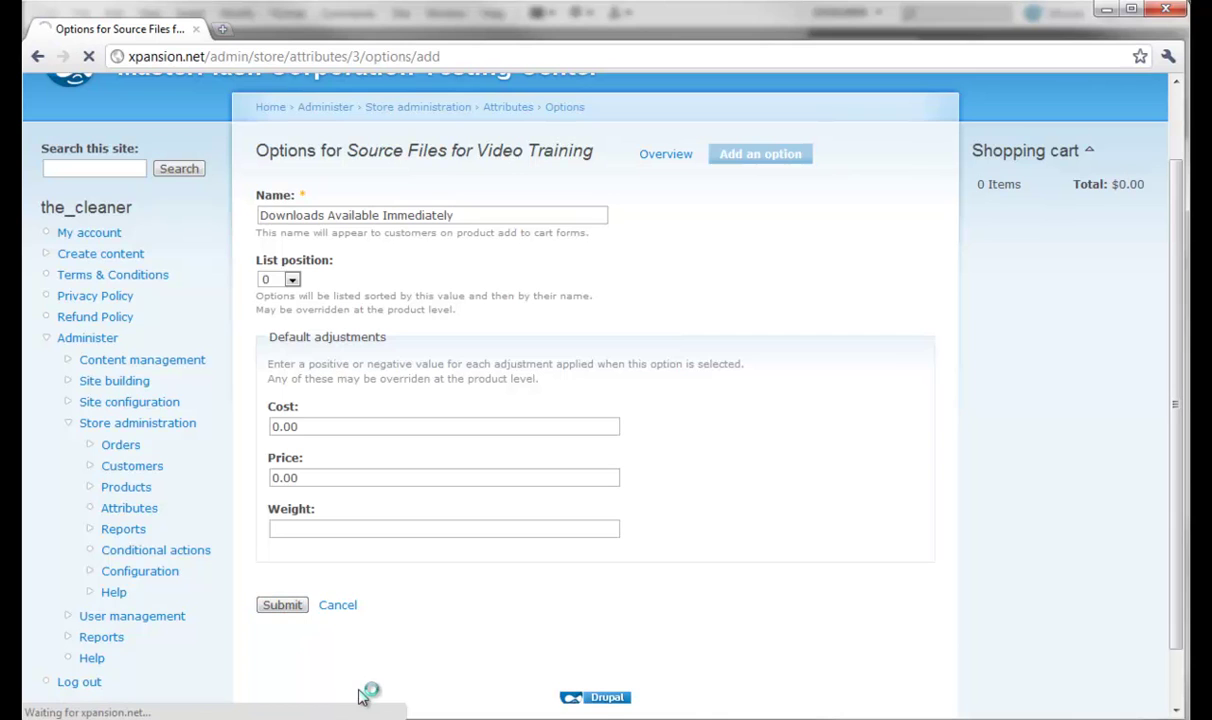